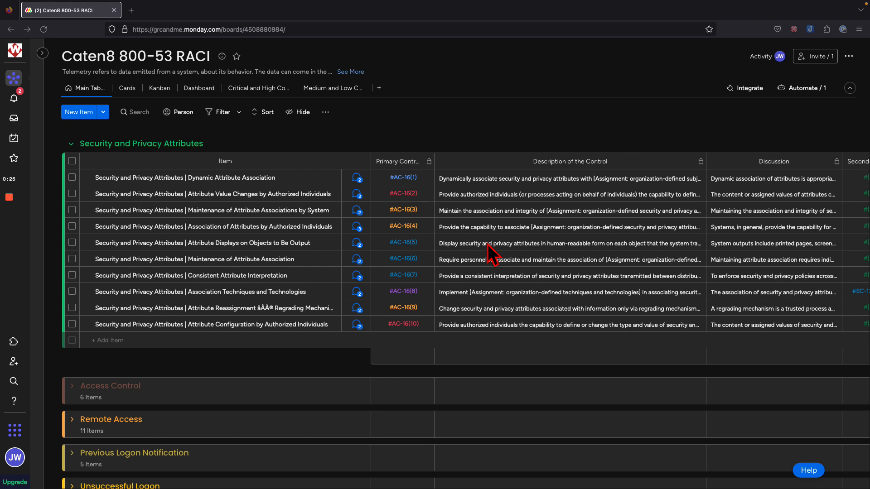
Look over the workspace's board list and collapse all groups of the Caten8 800-53 RACI board
left_click(42, 53)
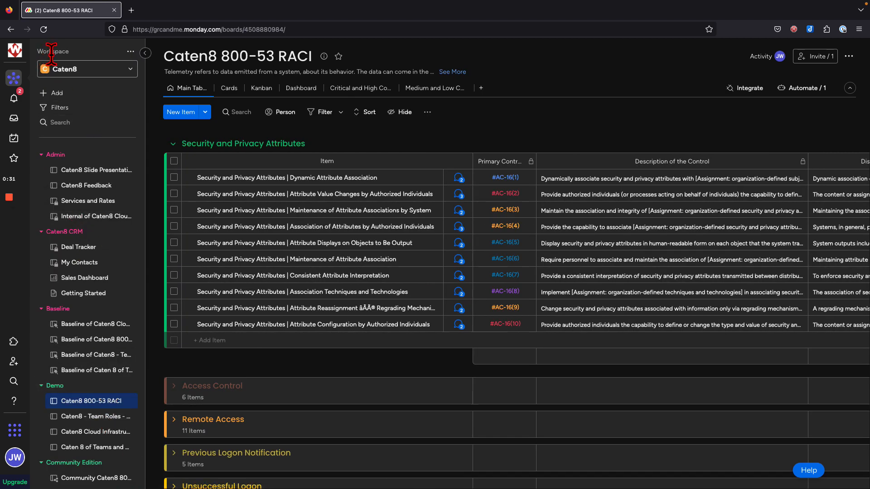
left_click(145, 53)
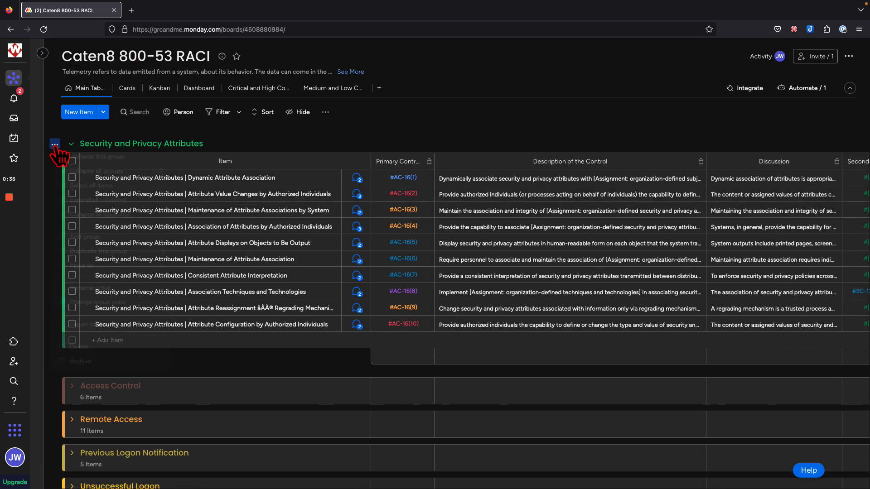
left_click(55, 145)
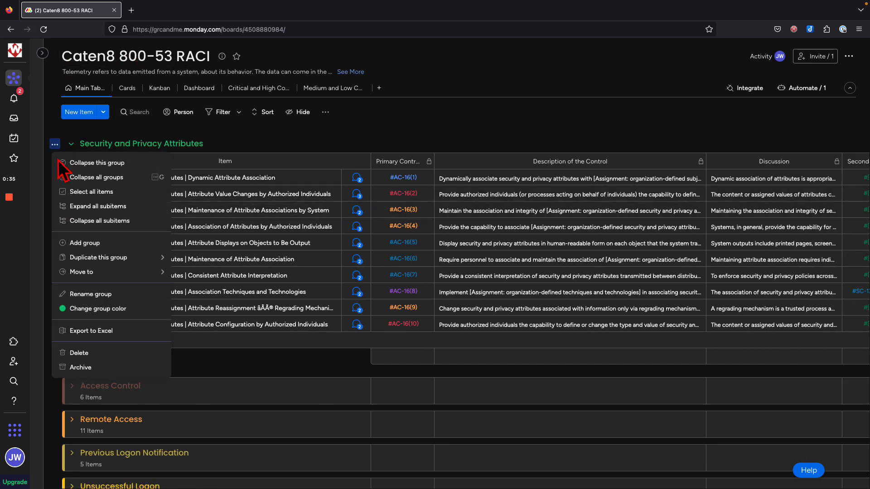
left_click(91, 179)
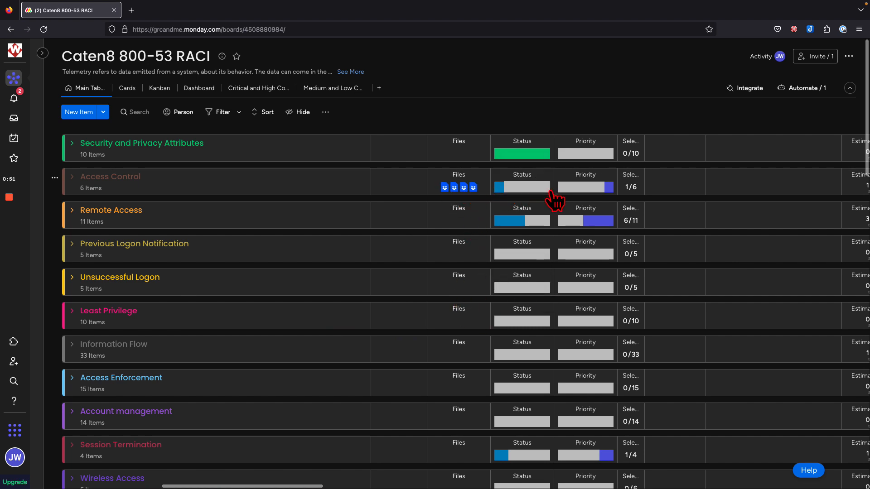
Examine the collapsed groups' column summaries, from Files, Status and Priority through the timeline, exception, alerting and telemetry columns
scroll(553, 195, "right", 3)
scroll(554, 323, "right", 6)
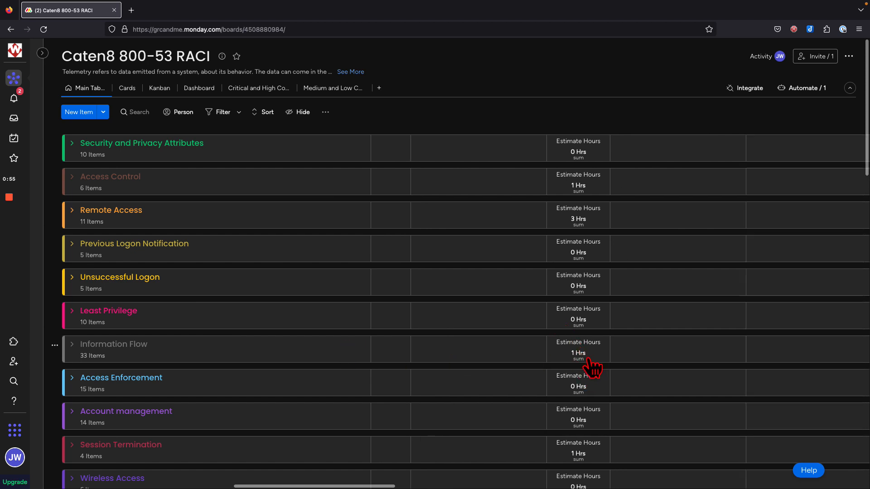
scroll(571, 367, "right", 6)
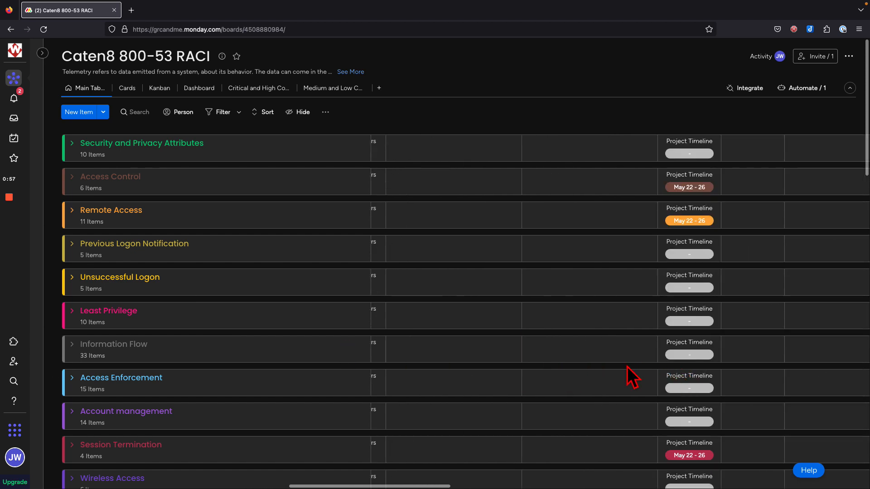
scroll(662, 376, "right", 1)
scroll(661, 376, "right", 8)
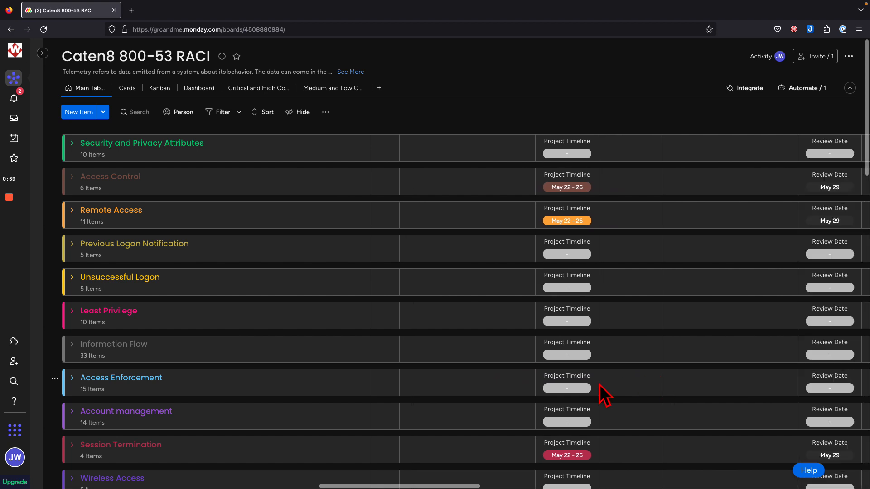
scroll(602, 391, "right", 5)
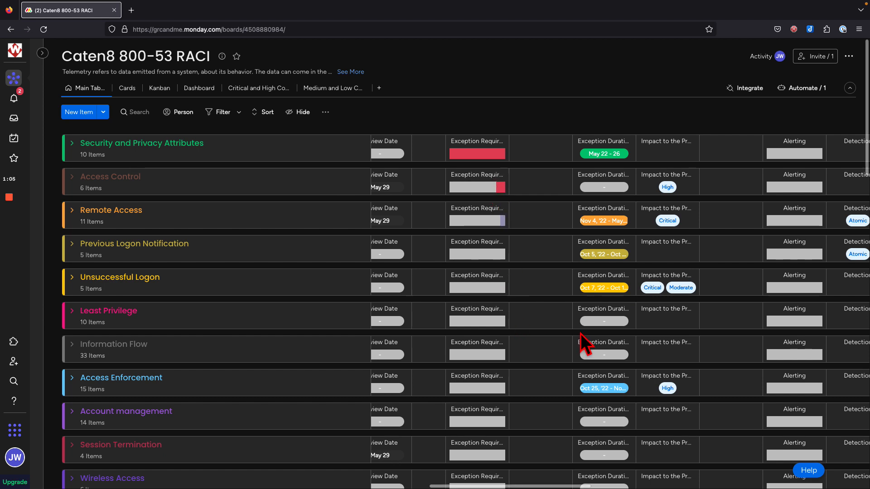
scroll(616, 348, "right", 3)
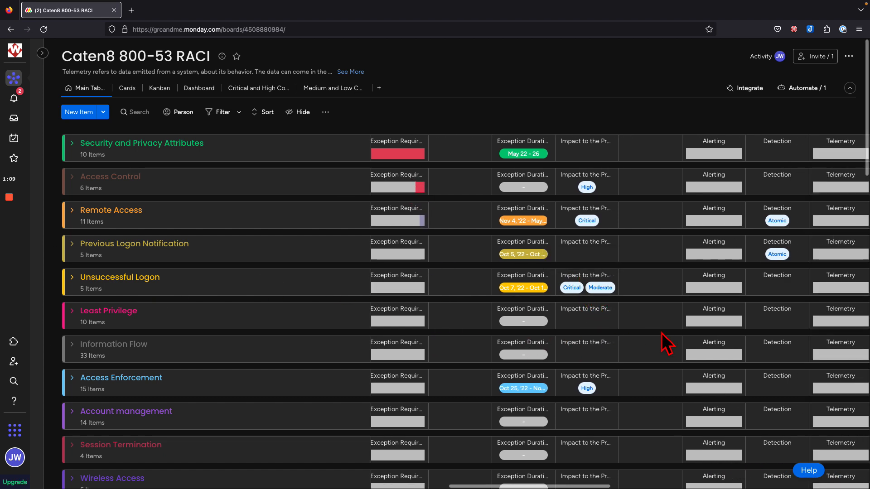
scroll(663, 345, "right", 3)
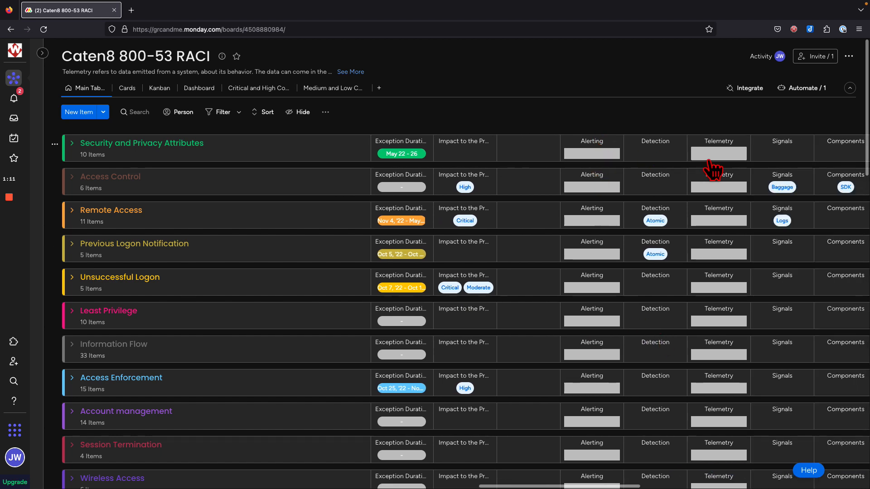
scroll(682, 180, "right", 3)
scroll(680, 184, "right", 9)
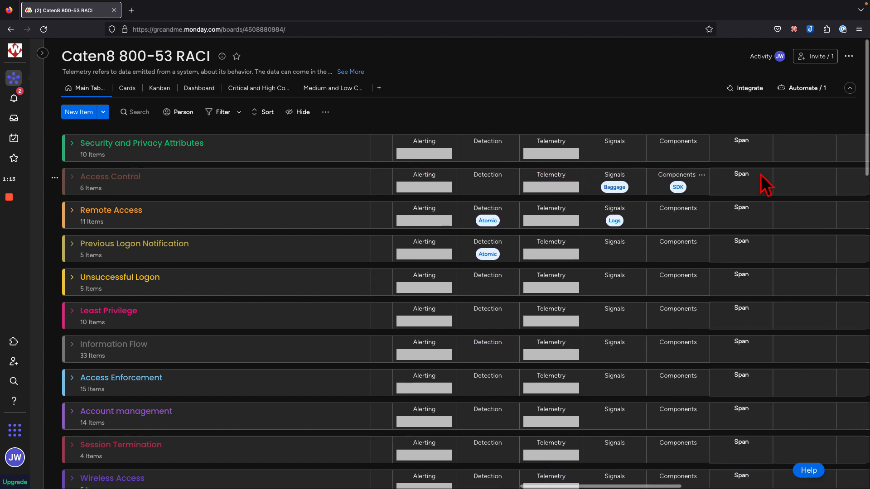
scroll(770, 185, "right", 2)
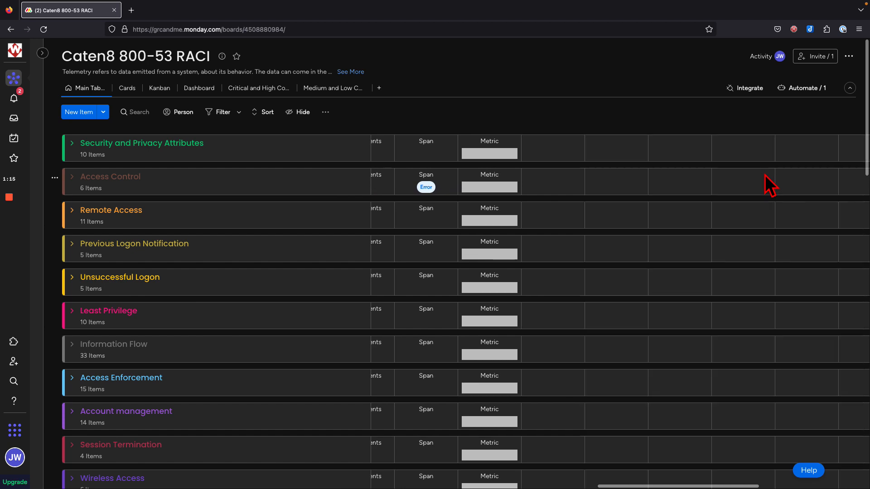
scroll(691, 244, "right", 5)
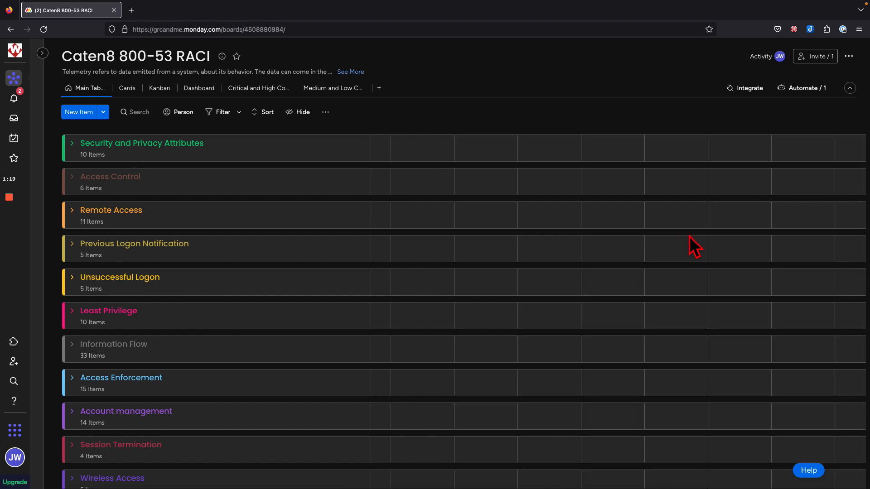
scroll(689, 240, "left", 5)
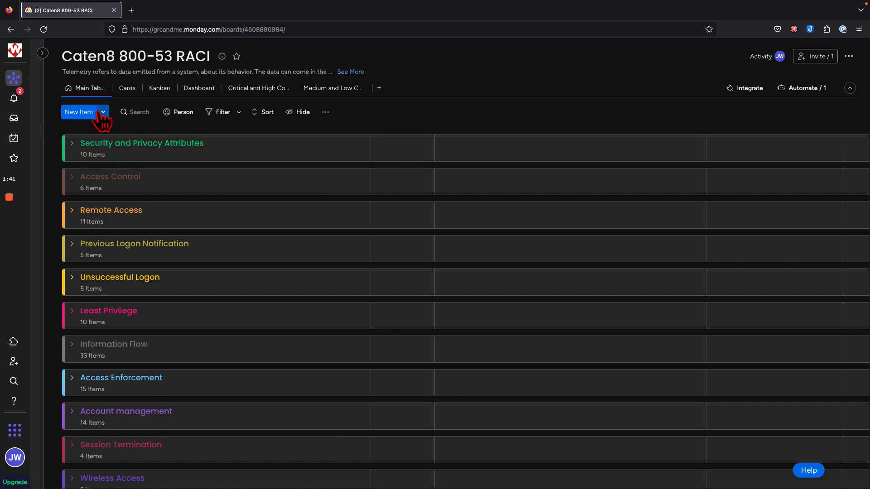
Search the board for "remote" and for "certificates"
left_click(138, 113)
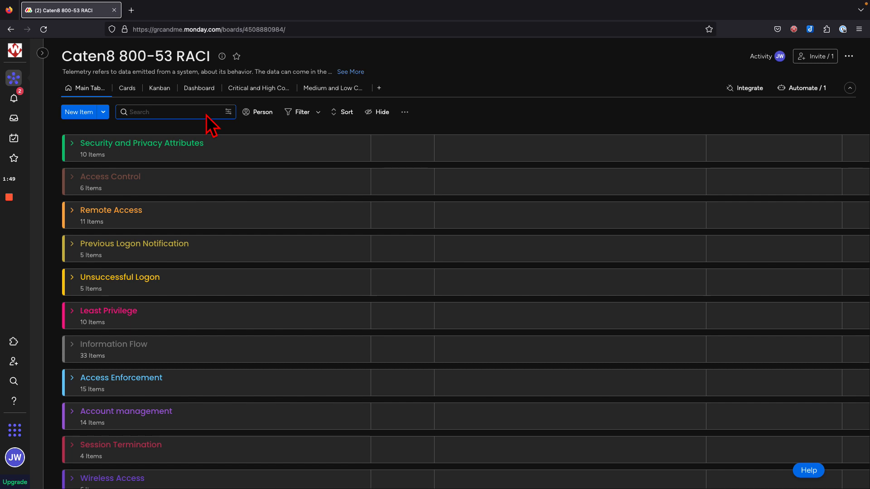
type("rtificate")
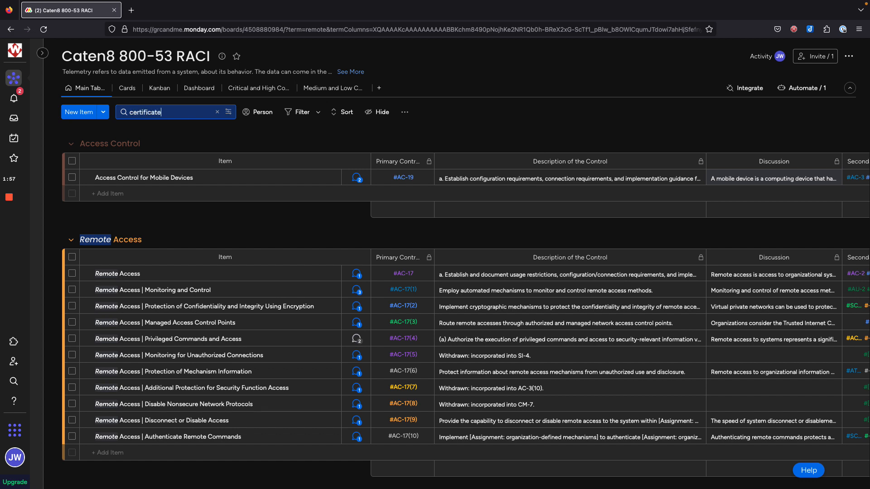
type("s")
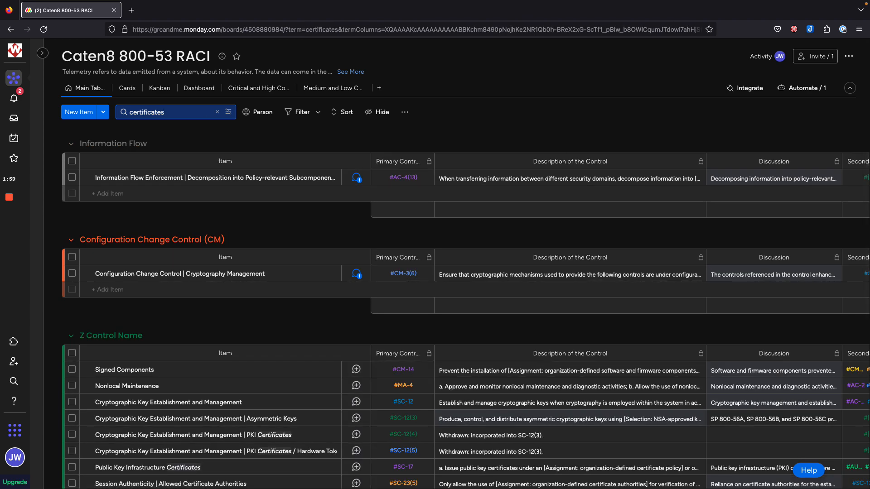
Examine the controls matching "certificates" and their secondary controls, and clear the search
scroll(190, 225, "down", 3)
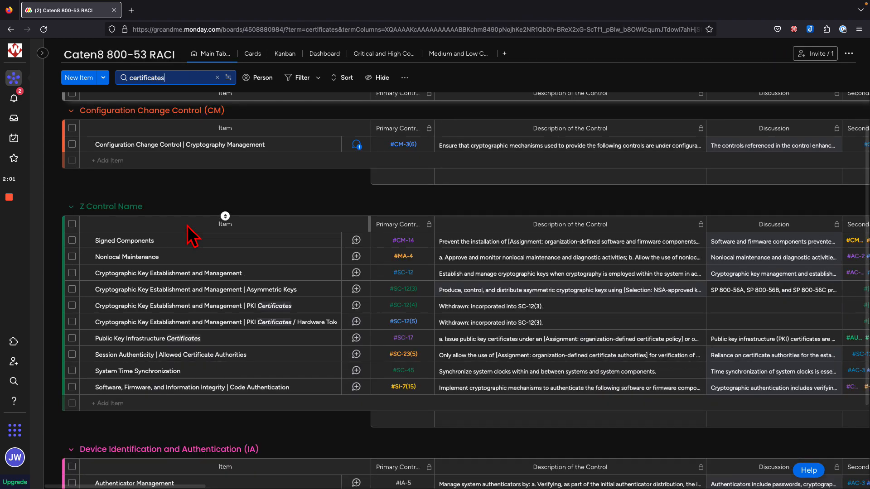
scroll(183, 354, "down", 1)
scroll(185, 350, "up", 4)
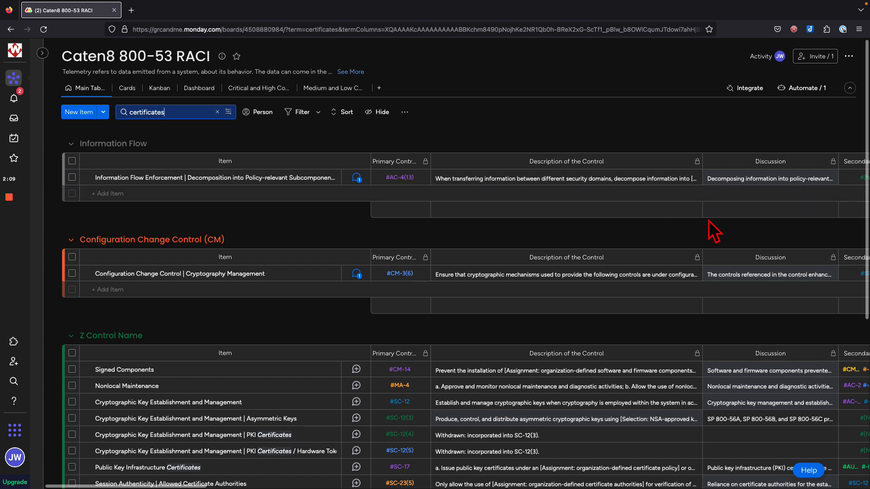
scroll(715, 229, "right", 3)
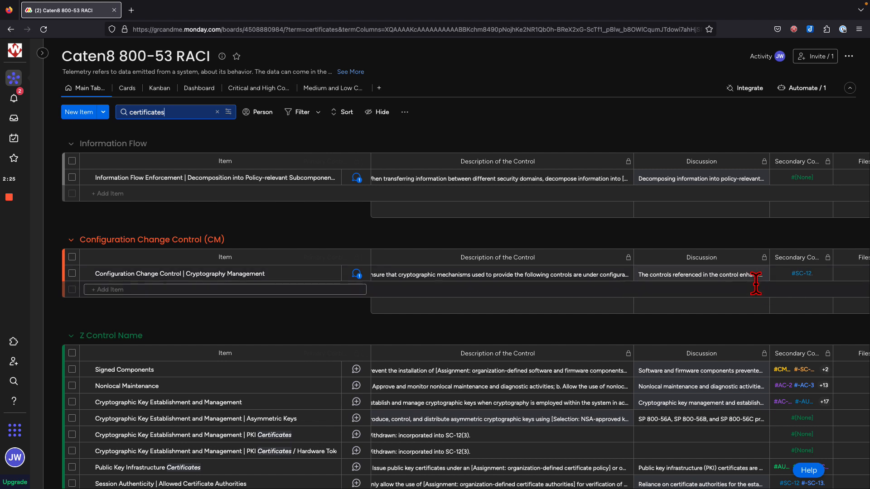
scroll(755, 283, "left", 3)
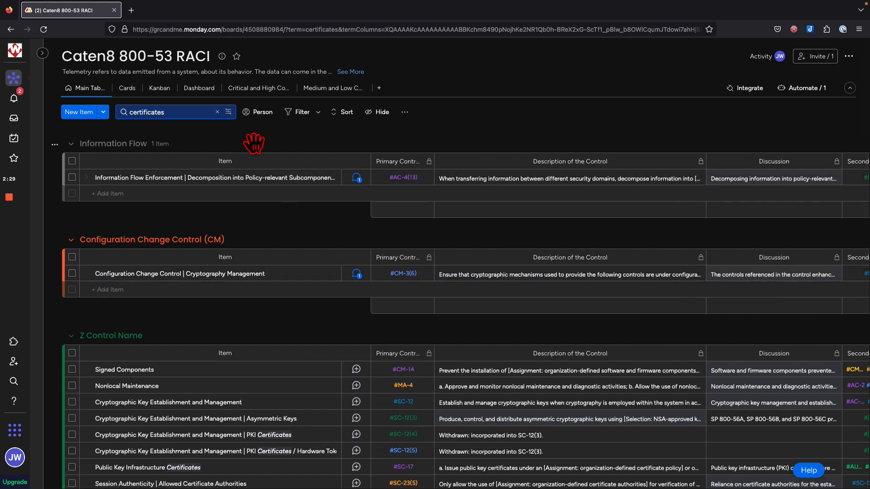
left_click(217, 112)
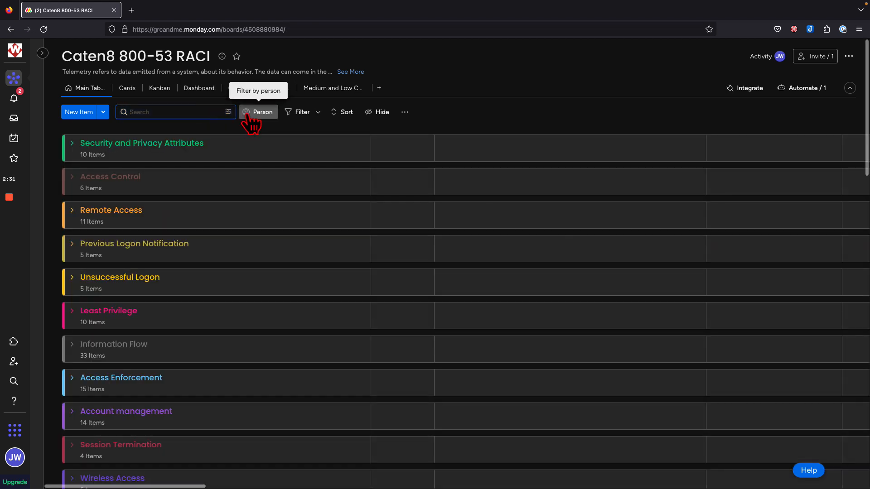
Examine the quick filter options for the Status, Priority, Requirements, Estimate Hours and Design columns
left_click(301, 113)
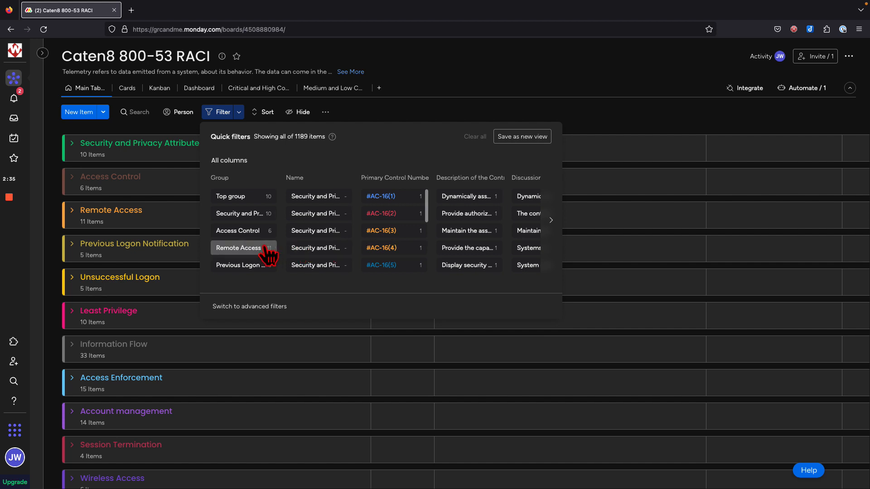
scroll(479, 249, "right", 5)
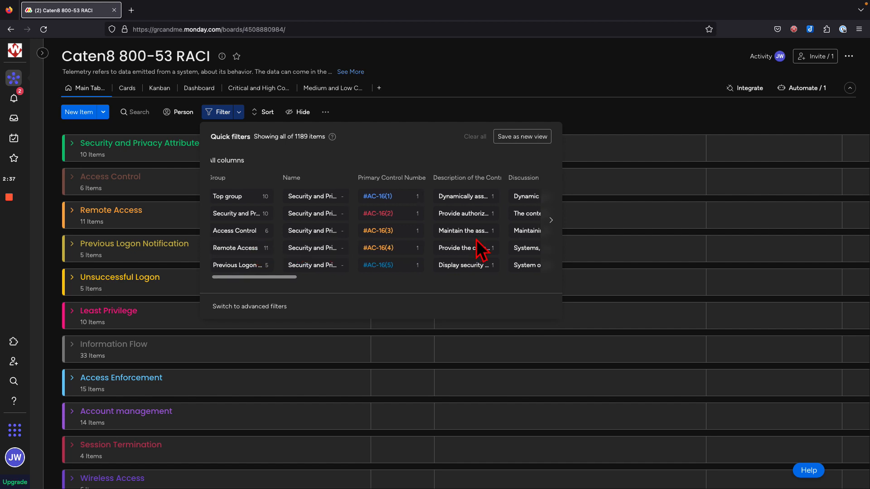
scroll(480, 249, "right", 3)
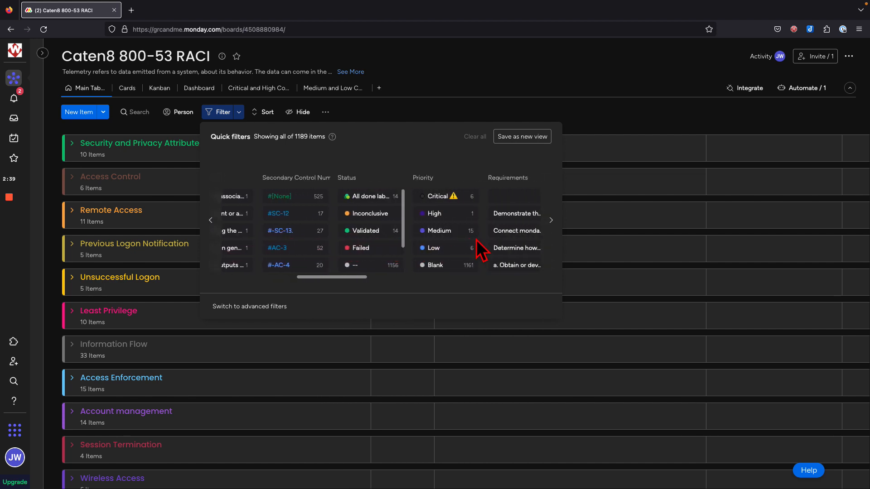
scroll(374, 233, "down", 3)
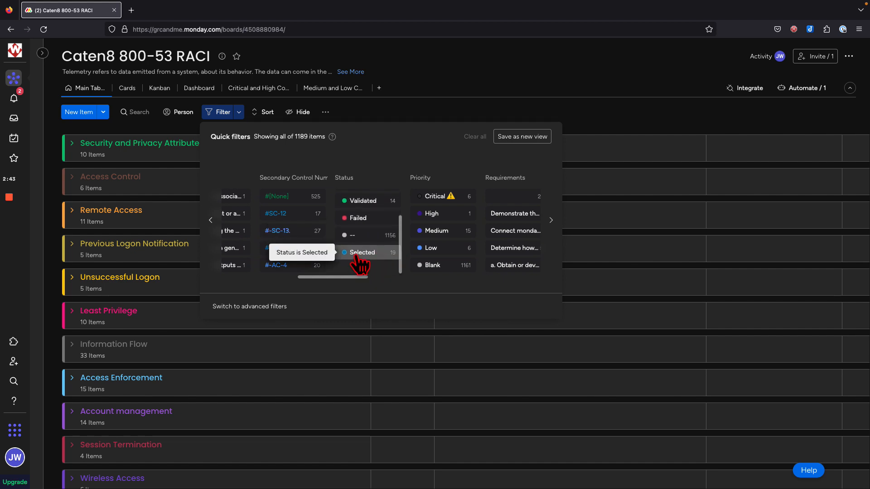
scroll(365, 236, "up", 2)
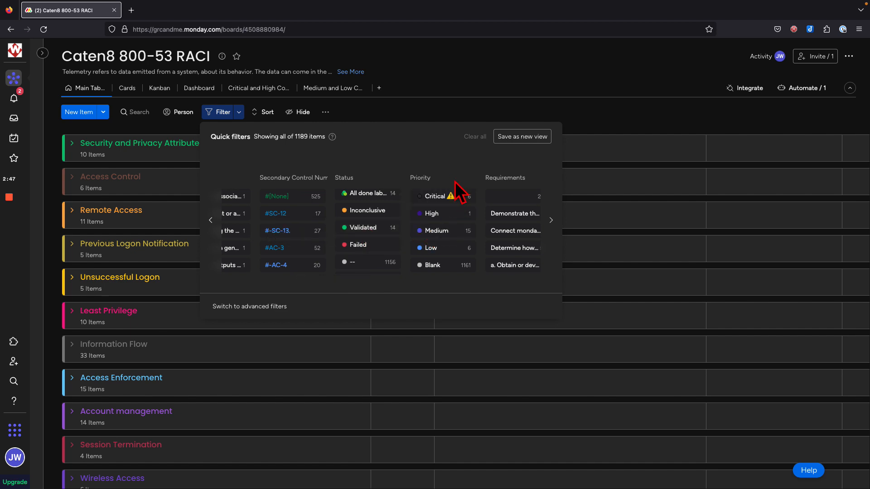
scroll(462, 253, "down", 1)
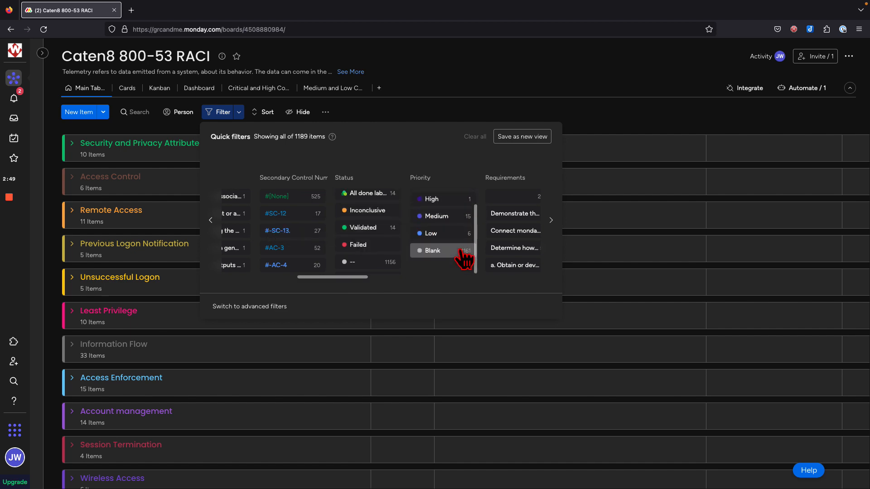
scroll(460, 249, "up", 1)
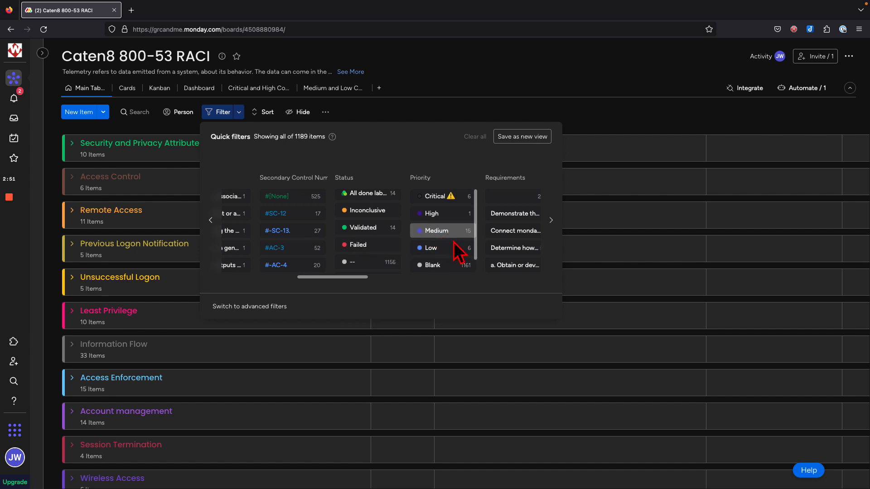
scroll(465, 255, "right", 2)
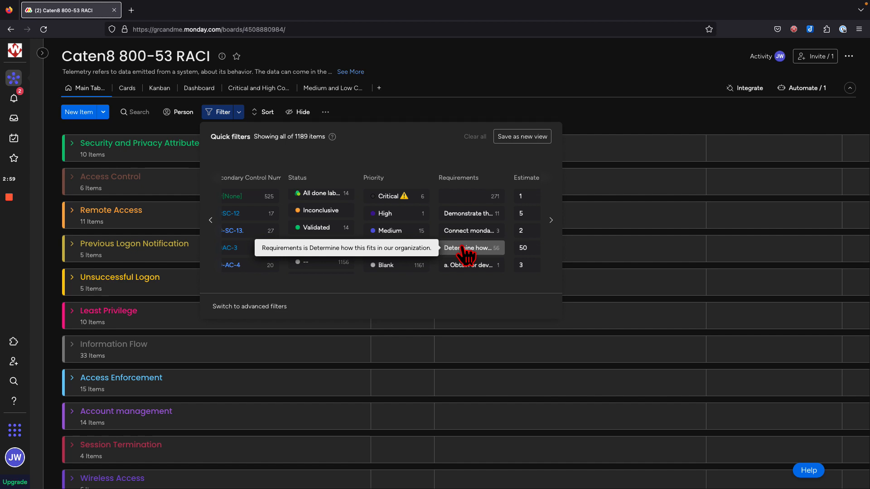
scroll(471, 261, "right", 3)
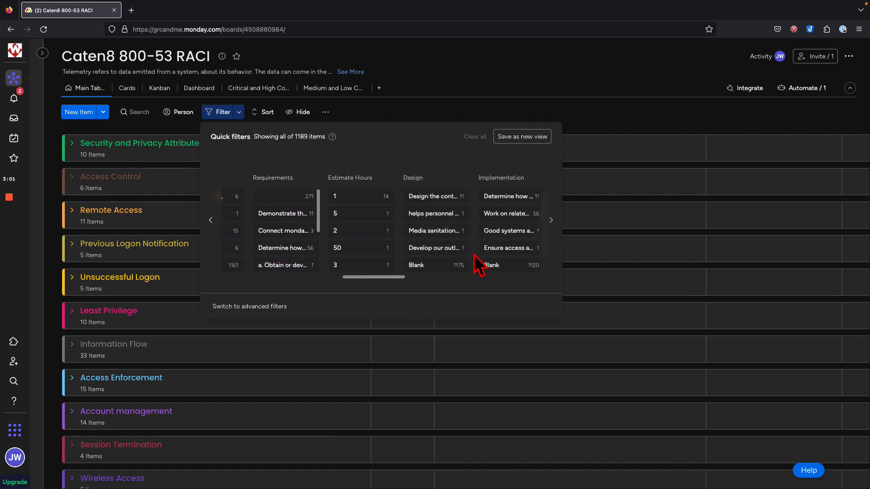
scroll(385, 230, "down", 2)
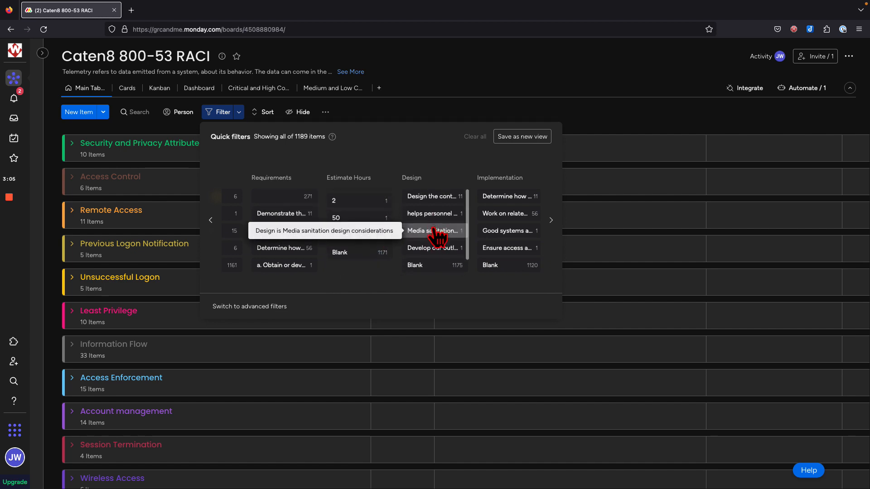
Filter the board to items whose Exception Required is Yes
scroll(437, 234, "right", 4)
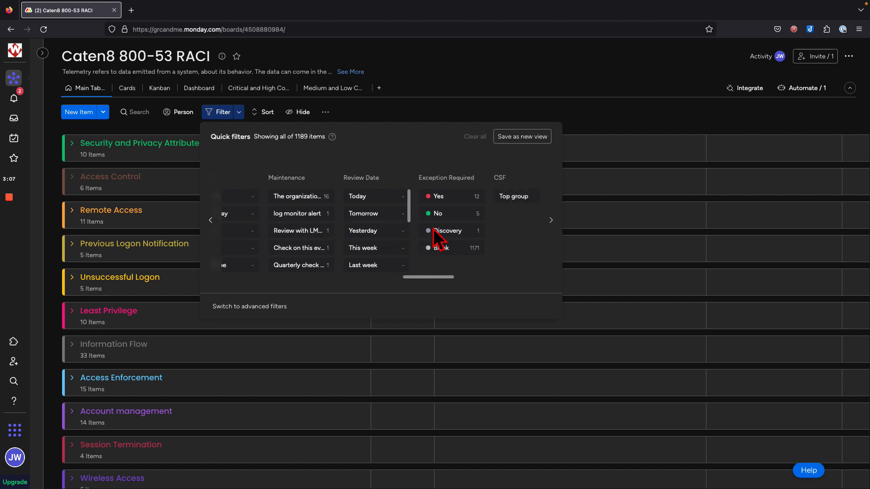
scroll(430, 231, "right", 1)
left_click(405, 198)
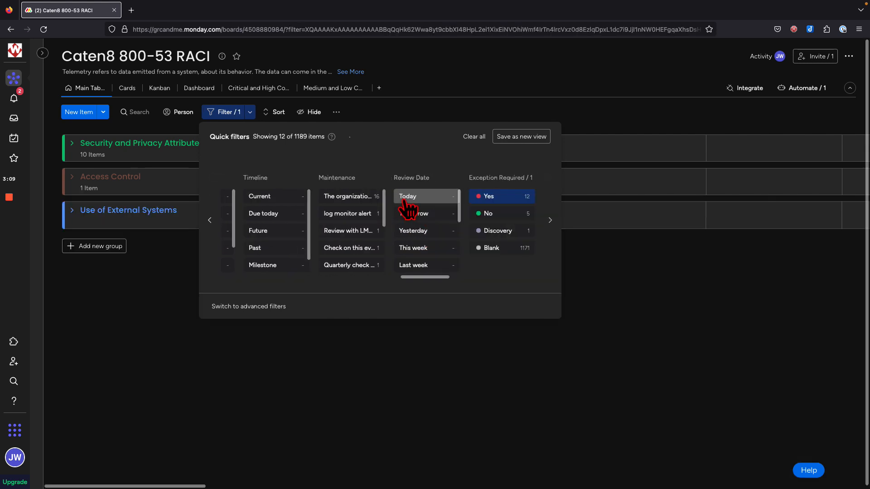
left_click(490, 81)
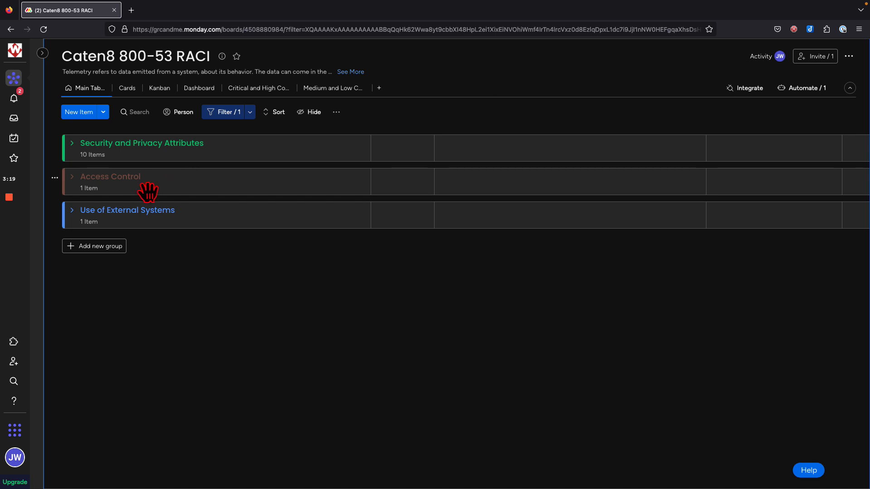
Remove the Exception Required filter and review the quick filters for Exception Duration, Impact to the Process, Visibility and Alerting
left_click(243, 115)
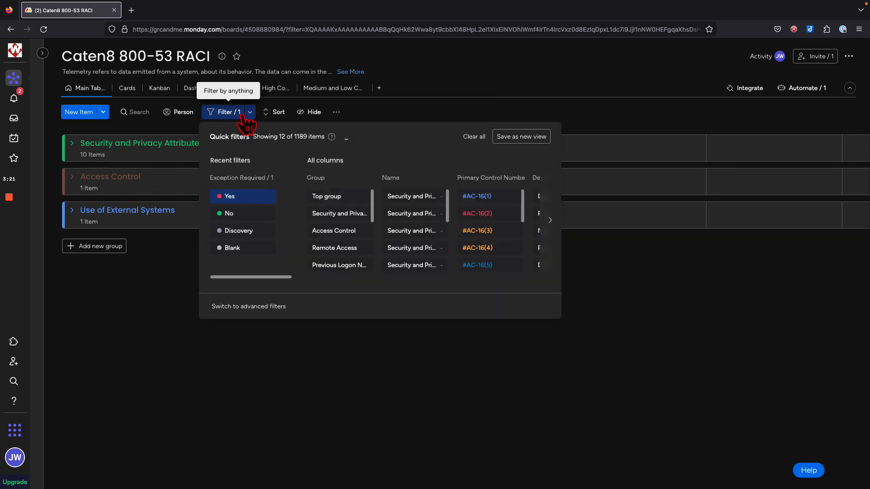
left_click(246, 198)
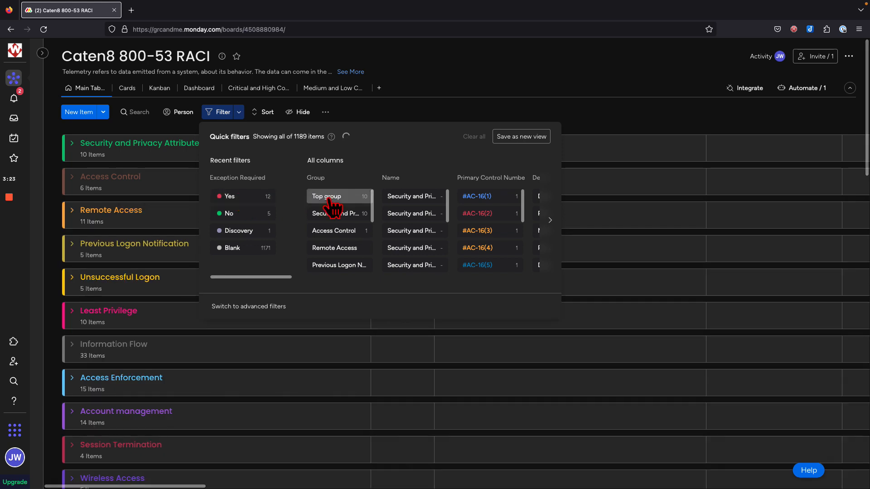
scroll(367, 221, "right", 10)
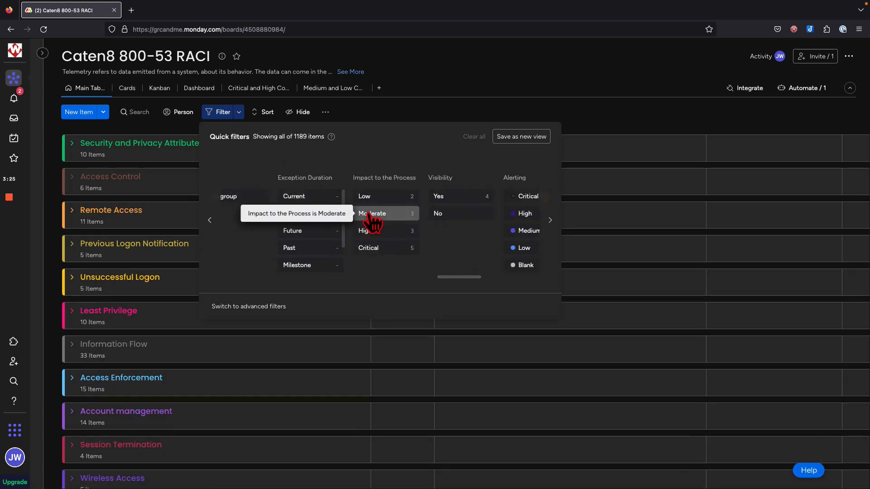
scroll(455, 240, "right", 10)
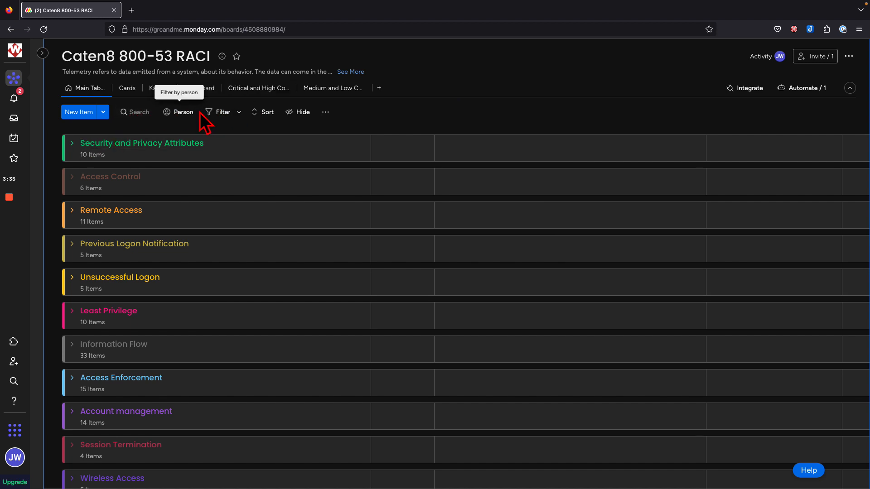
Examine the board's sorting options, the list of columns that can be displayed or hidden, and the additional view options
left_click(262, 113)
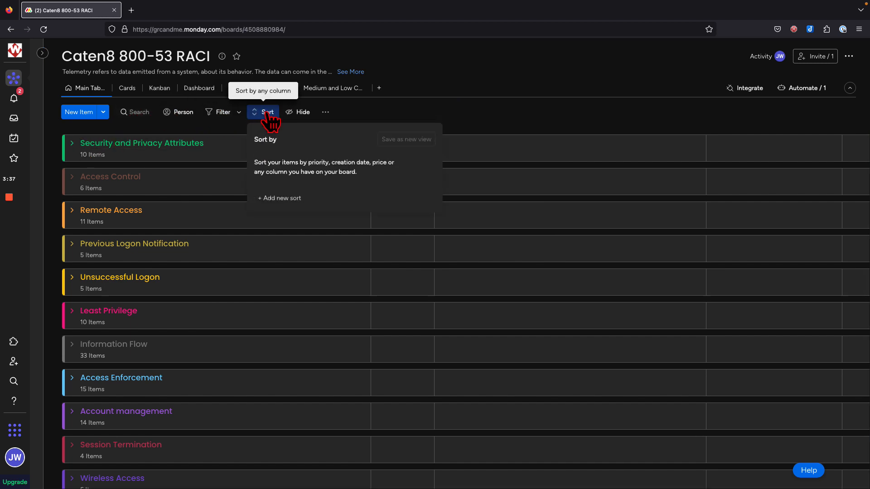
left_click(308, 115)
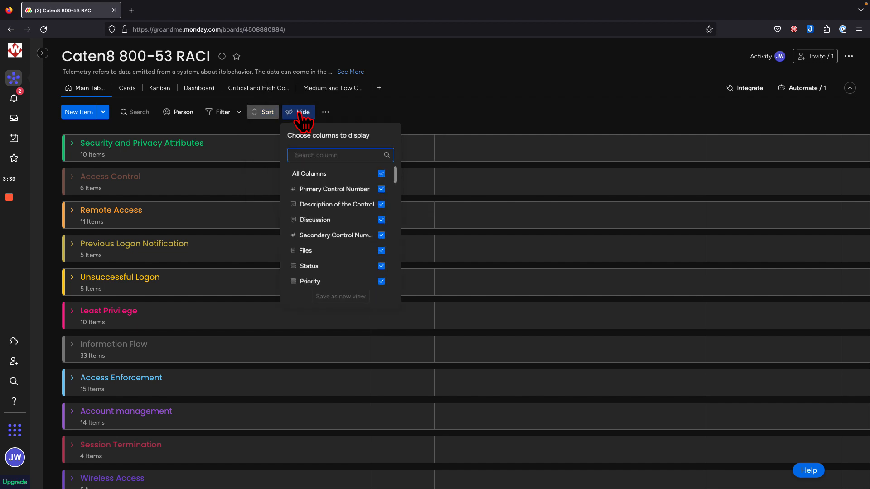
scroll(369, 259, "down", 10)
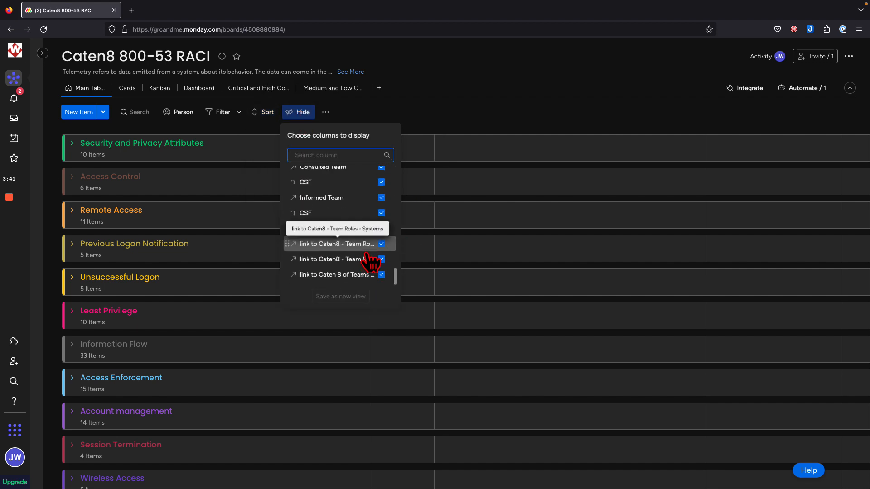
scroll(370, 259, "up", 10)
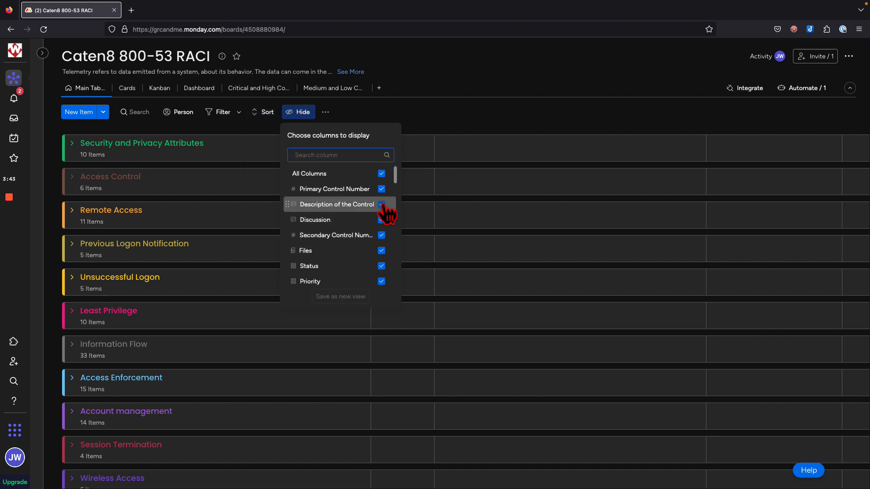
left_click(326, 112)
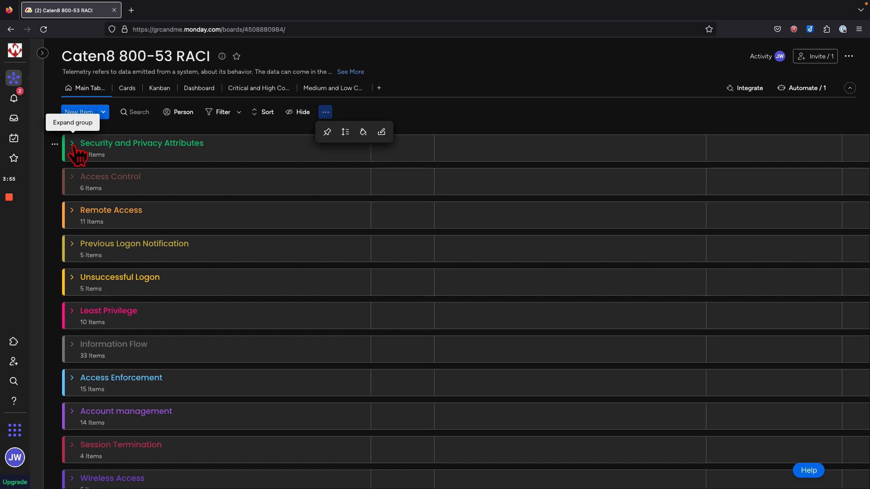
left_click(399, 124)
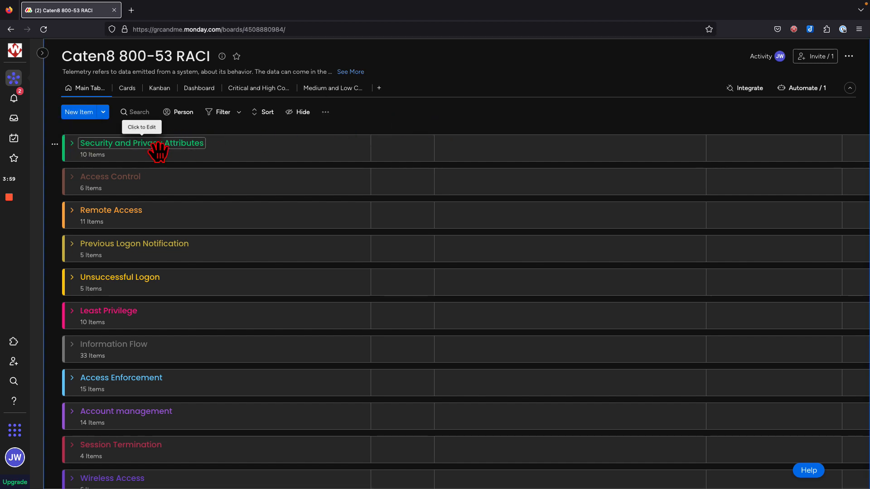
Search the board for "policy" and select the items Access Control for Mobile Devices and Information Flow Enforcement
left_click(139, 112)
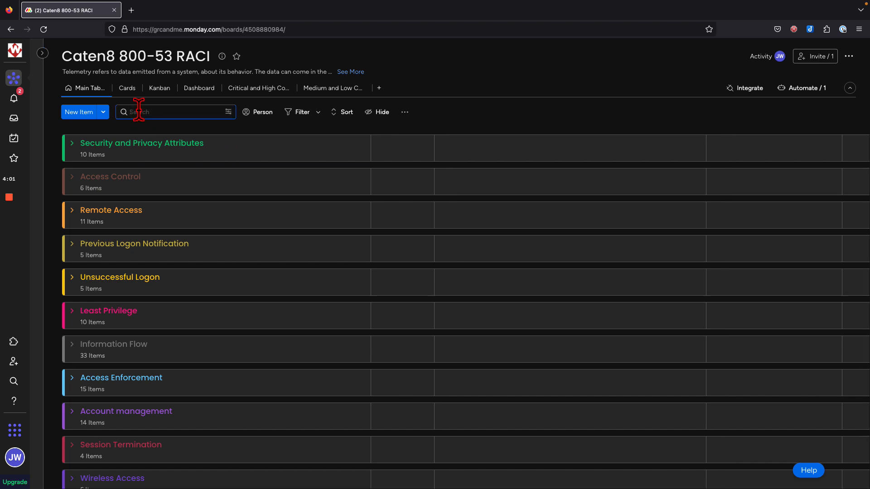
type("policy")
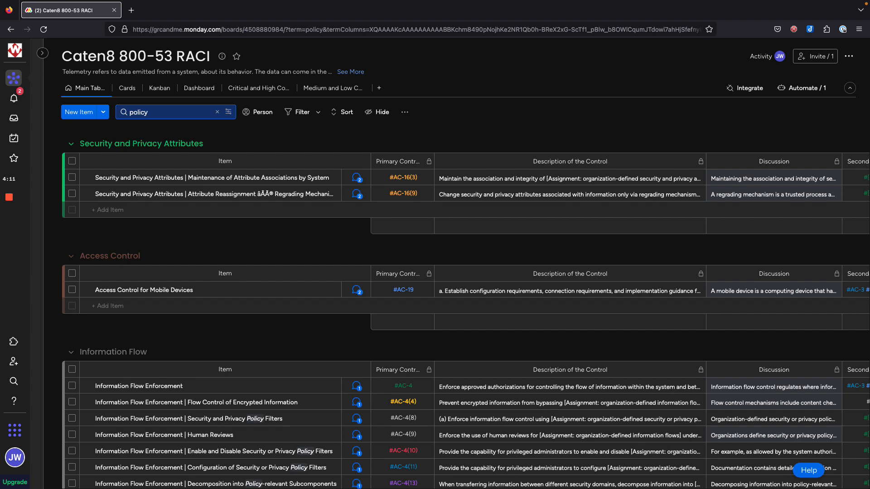
scroll(274, 288, "down", 3)
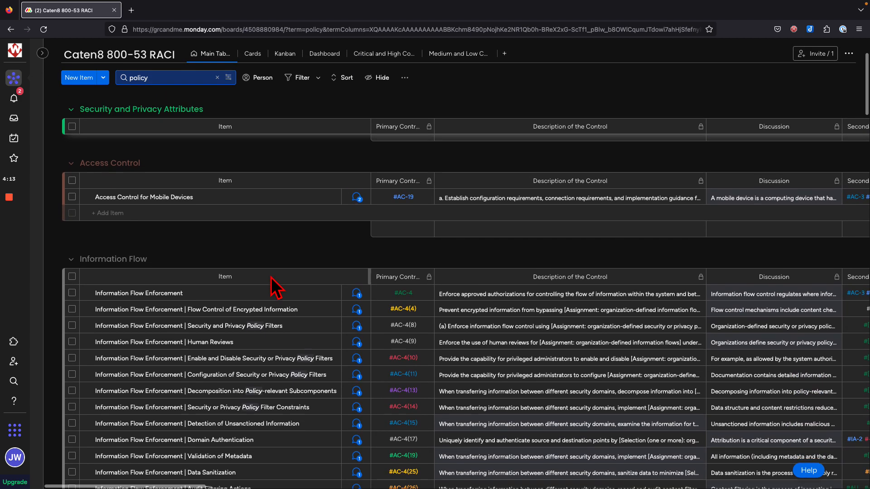
left_click(72, 197)
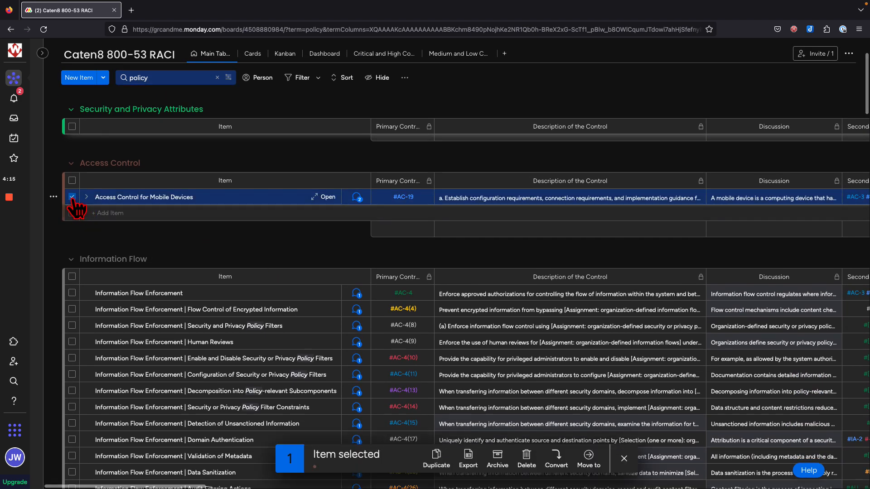
left_click(72, 293)
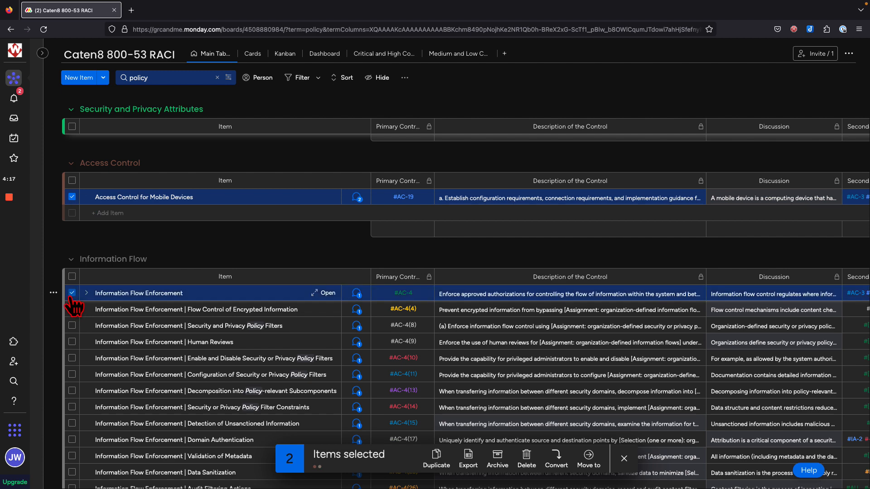
Add the Account Management item and the Training and Awareness (AT) group's Policy and Procedures item to the selection
scroll(145, 347, "down", 10)
scroll(149, 349, "up", 3)
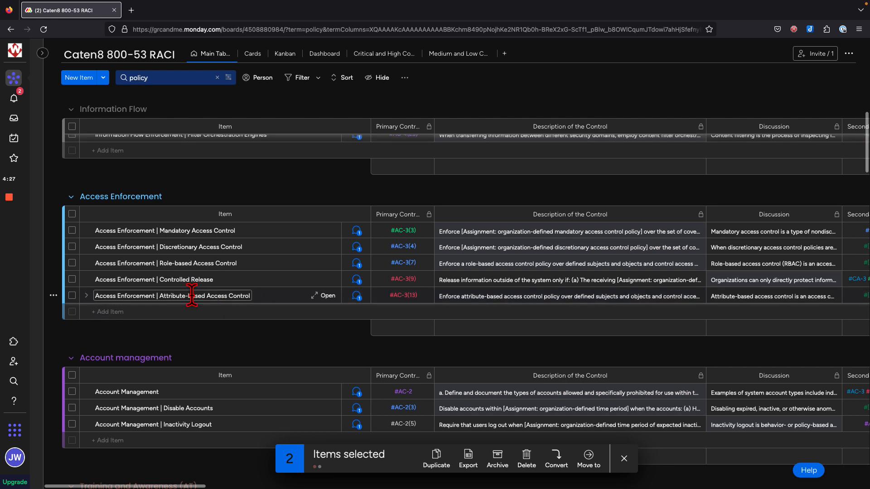
scroll(192, 296, "up", 1)
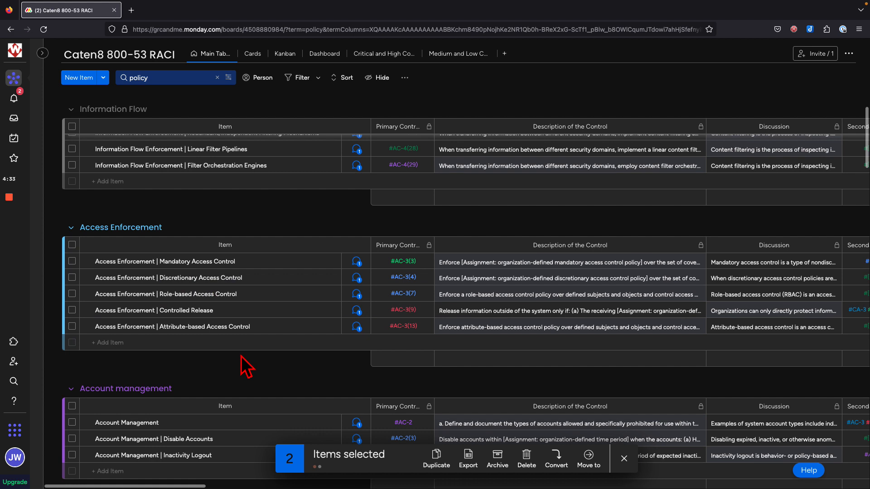
scroll(247, 367, "down", 4)
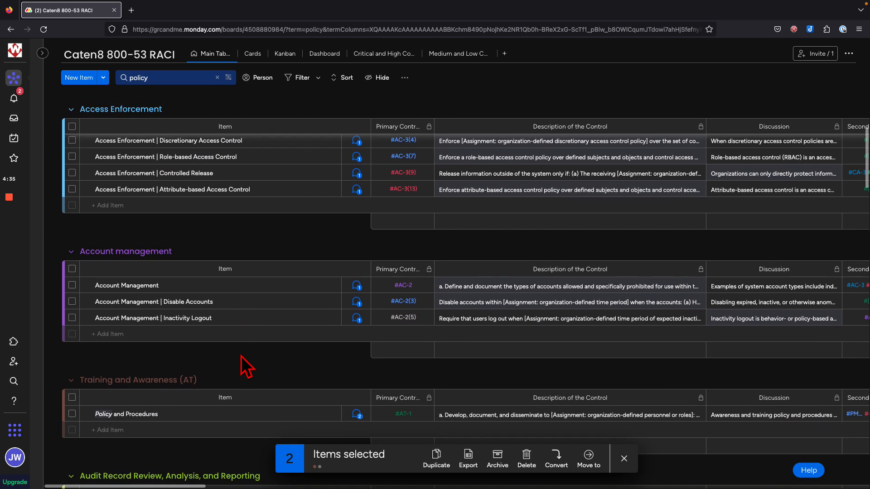
left_click(71, 282)
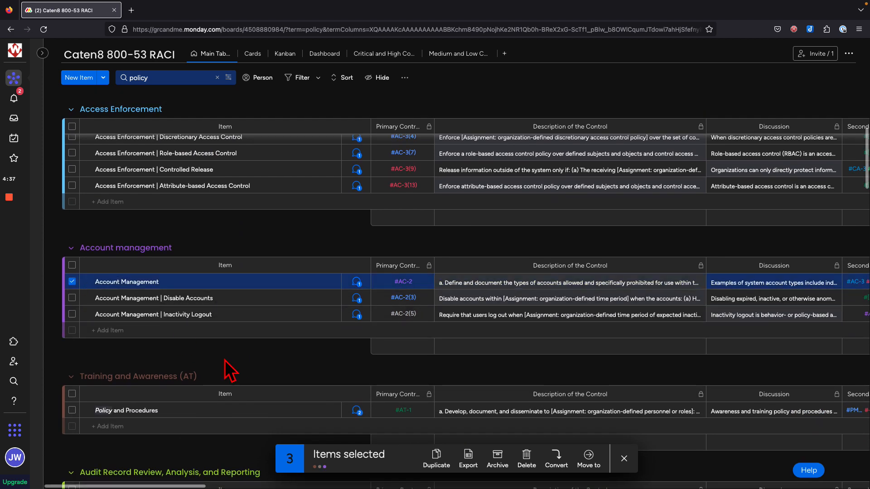
scroll(229, 369, "down", 3)
left_click(72, 308)
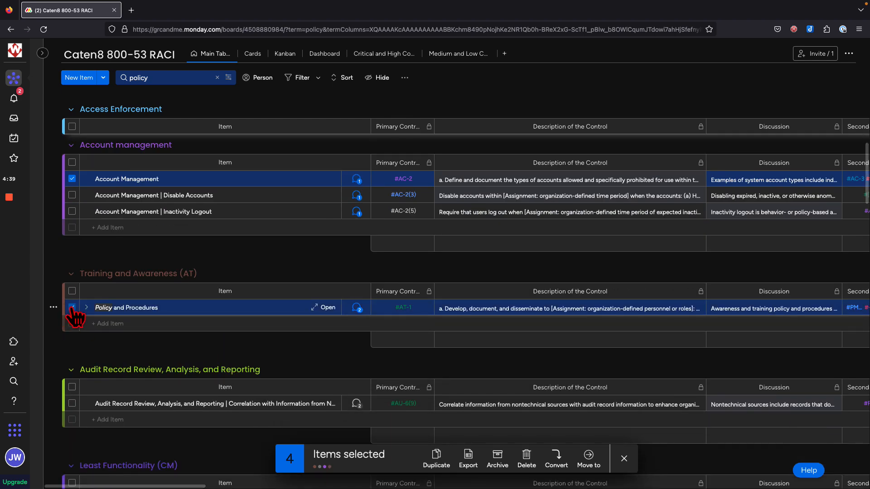
Add the Audit Record Review, Analysis, and Reporting item on nontechnical sources and the Audit Record Retention item to the selection
scroll(158, 353, "down", 3)
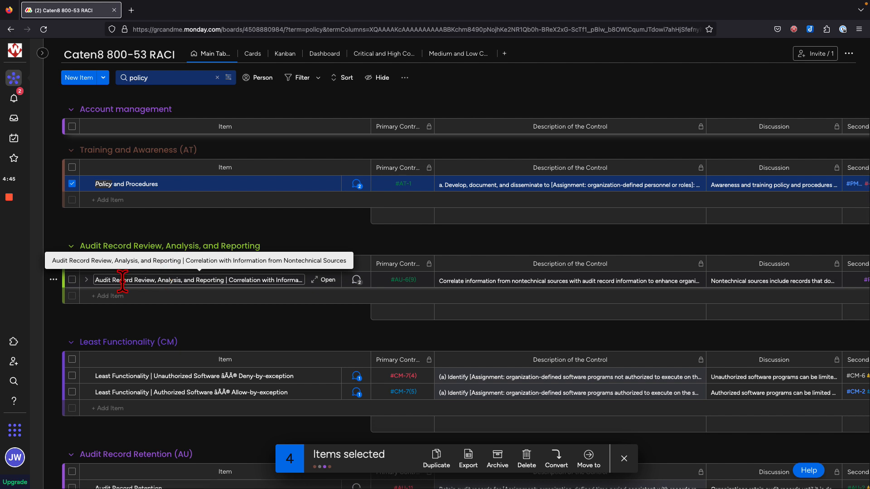
left_click(72, 280)
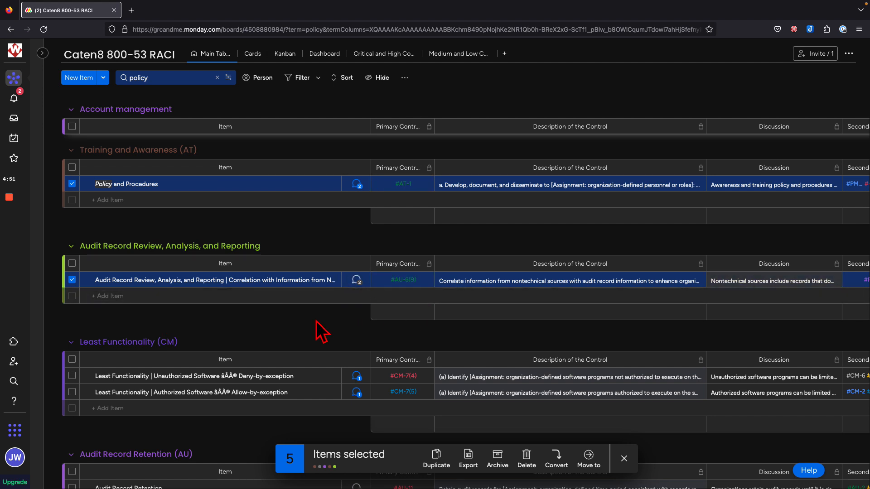
scroll(317, 320, "down", 3)
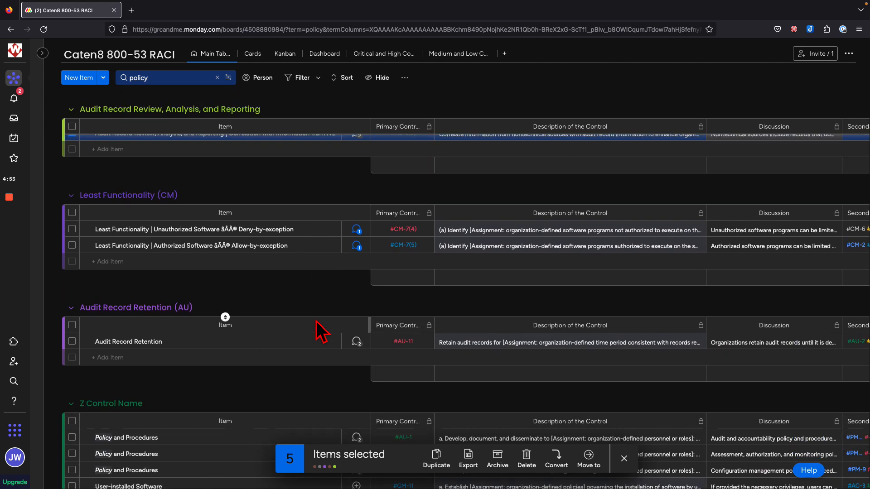
scroll(165, 295, "down", 3)
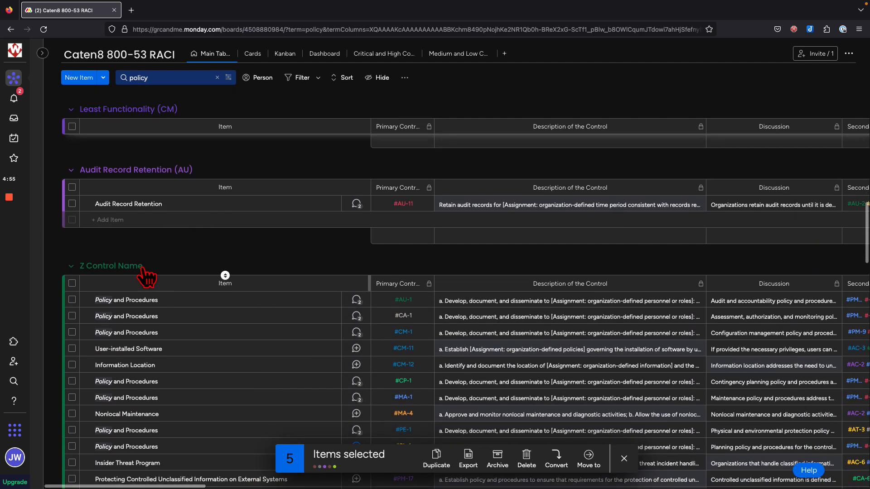
left_click(72, 203)
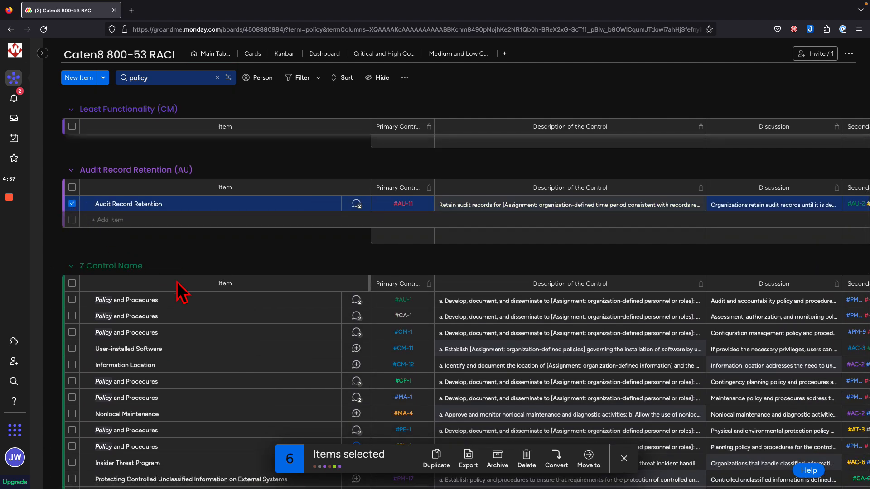
Add the Policy and Procedures items AU-1, CA-1, CM-1 and CP-1 in the Z Control Name group to the selection
scroll(178, 286, "down", 2)
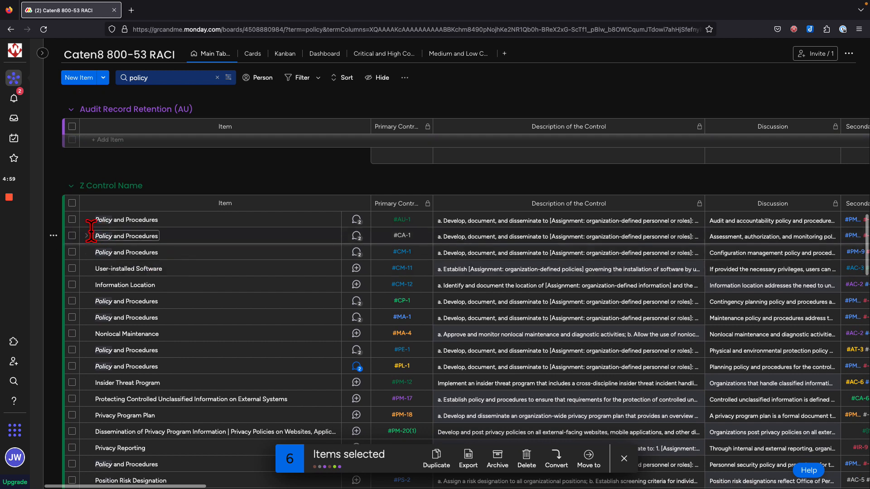
left_click(71, 220)
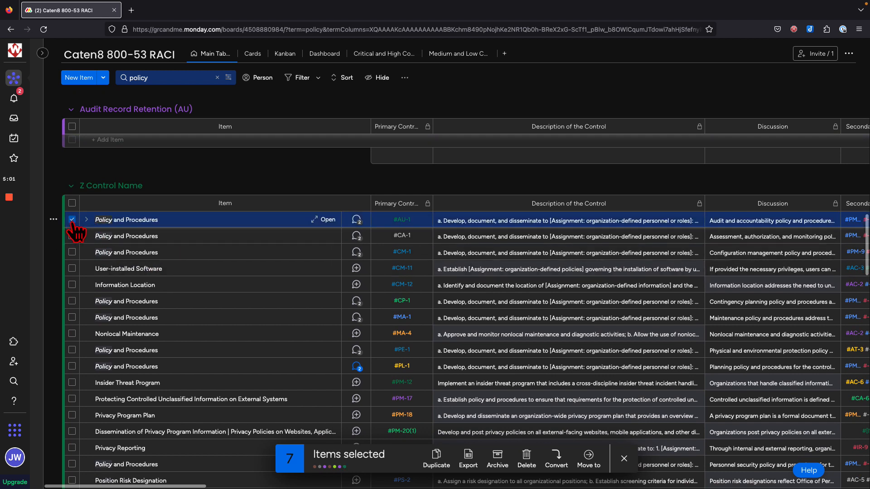
left_click(71, 236)
left_click(72, 252)
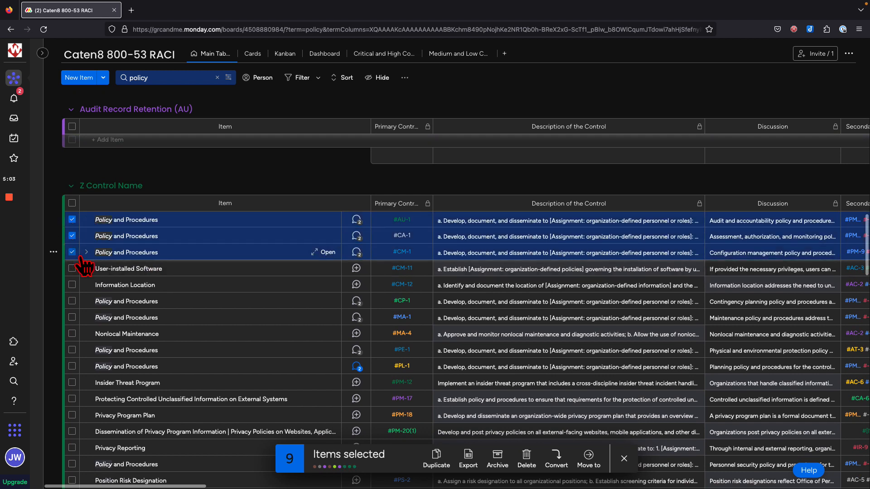
left_click(72, 301)
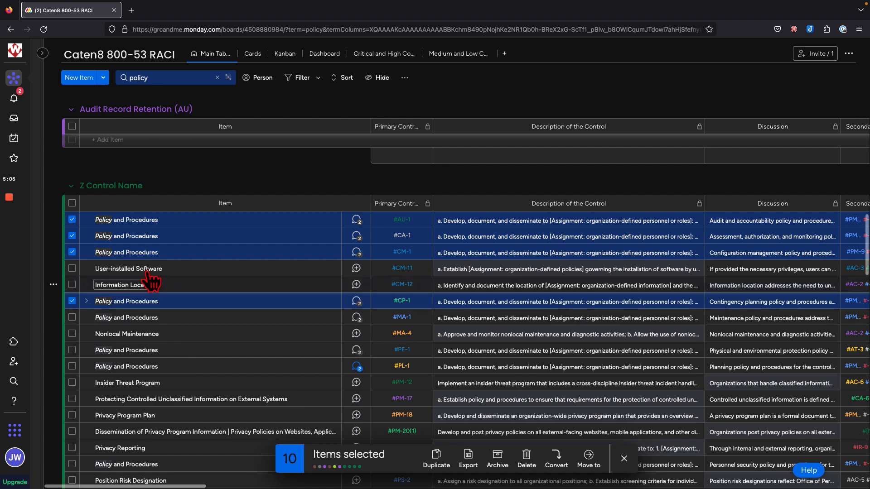
Extend the search to "policy and pr", review the matching controls, and add Nonlocal Maintenance (MA-4) in Z Control Name to the selection
left_click(175, 77)
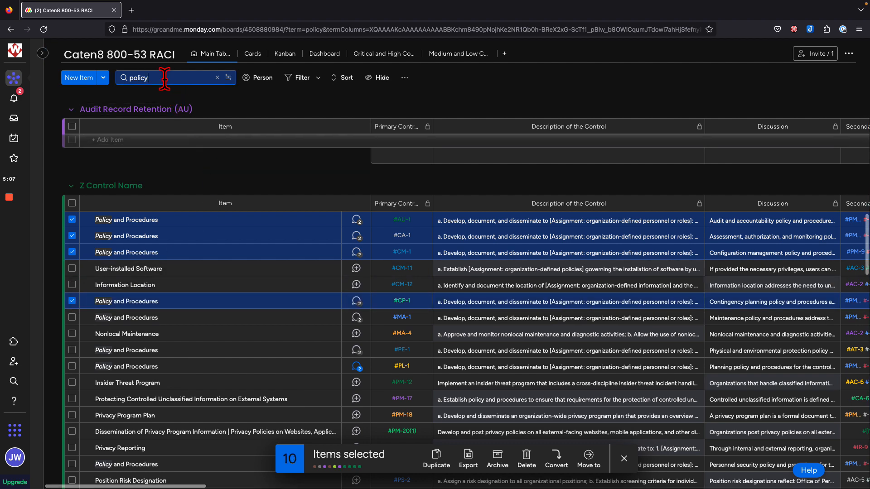
type("and pr")
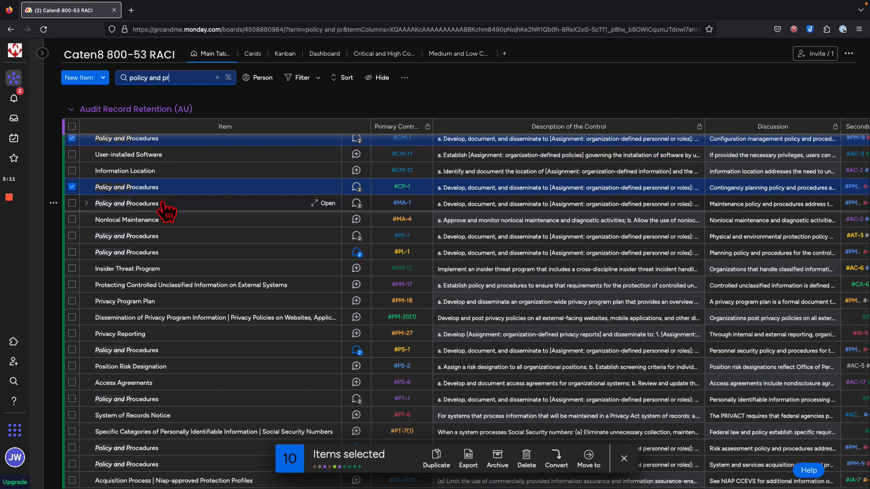
scroll(127, 378, "down", 2)
scroll(127, 380, "down", 10)
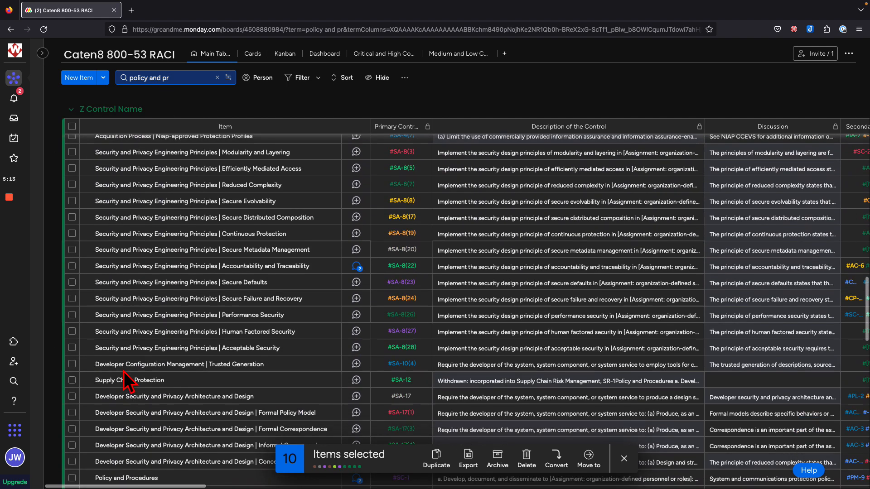
scroll(123, 374, "up", 15)
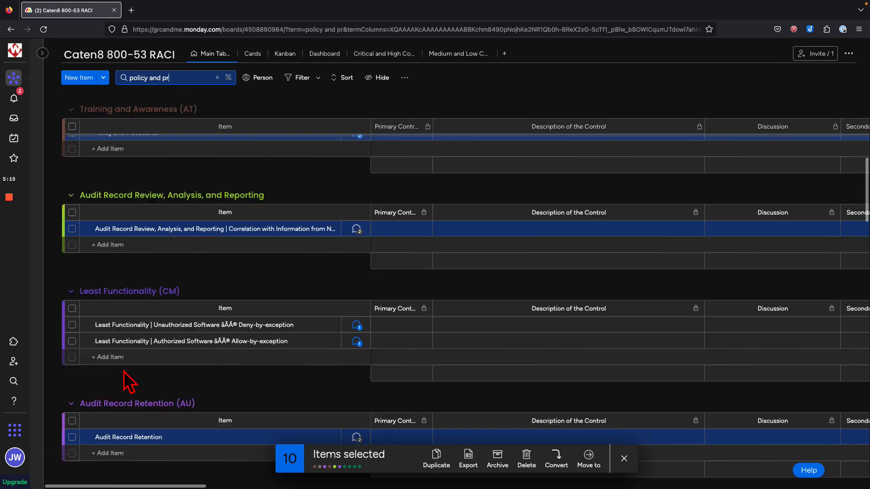
scroll(126, 378, "down", 6)
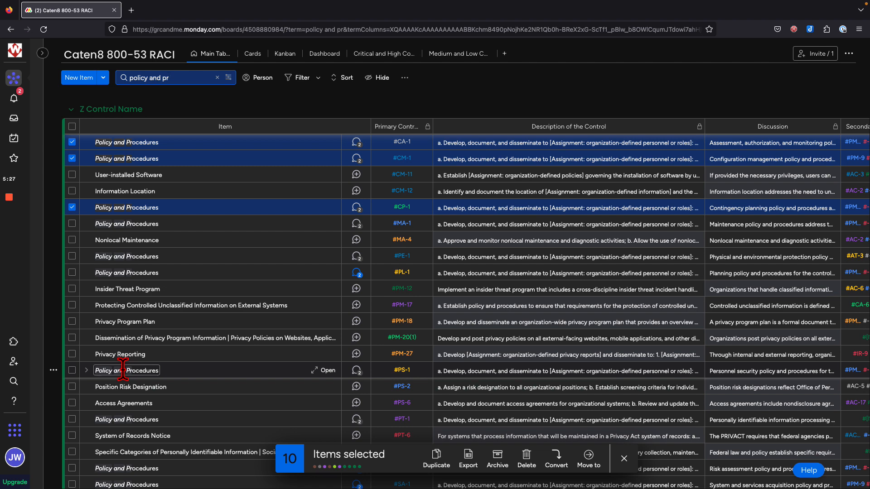
left_click(72, 240)
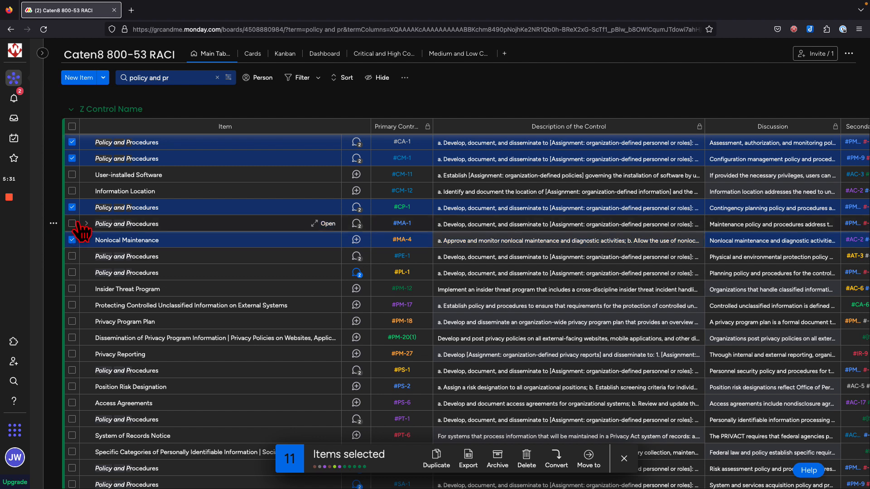
Add Insider Threat Program (PM-12), Privacy Program Plan (PM-18), Privacy Reporting (PM-27) and Policy and Procedures PS-1 to the selection
left_click(72, 289)
left_click(72, 321)
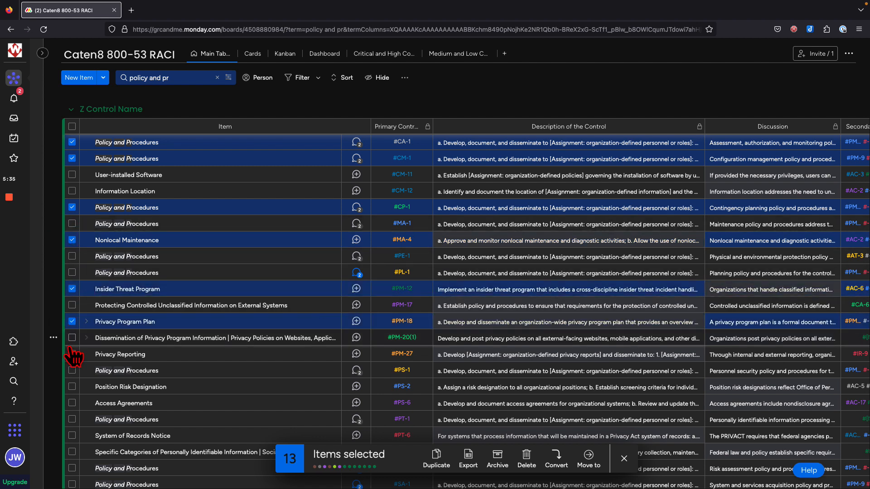
left_click(72, 354)
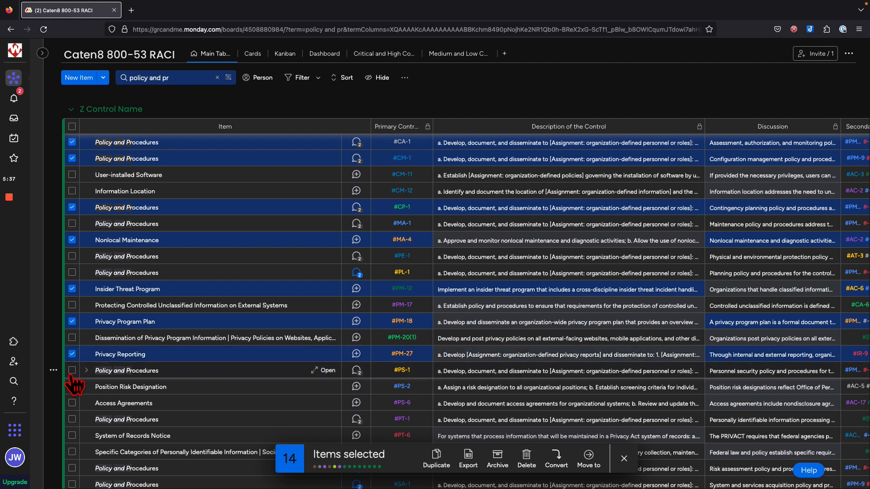
left_click(72, 370)
Add the Policy and Procedures items PT-1, RA-1 and SA-1 in the Z Control Name group to the selection
scroll(71, 363, "down", 3)
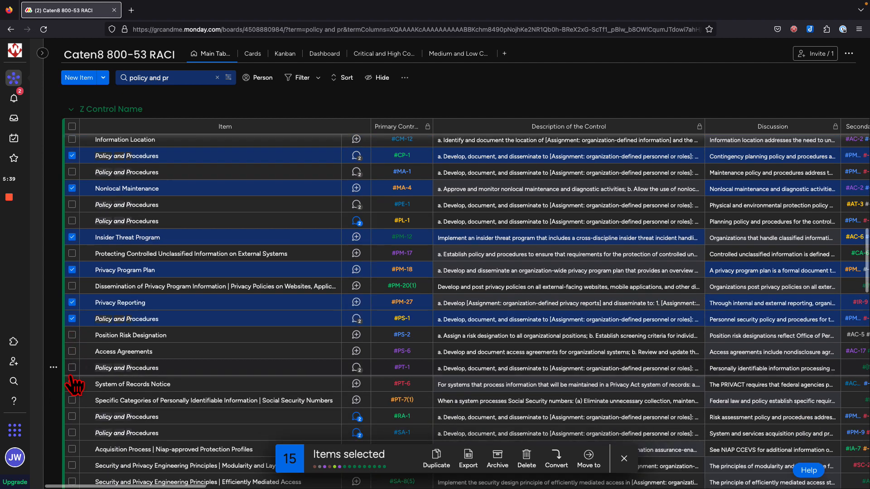
left_click(72, 351)
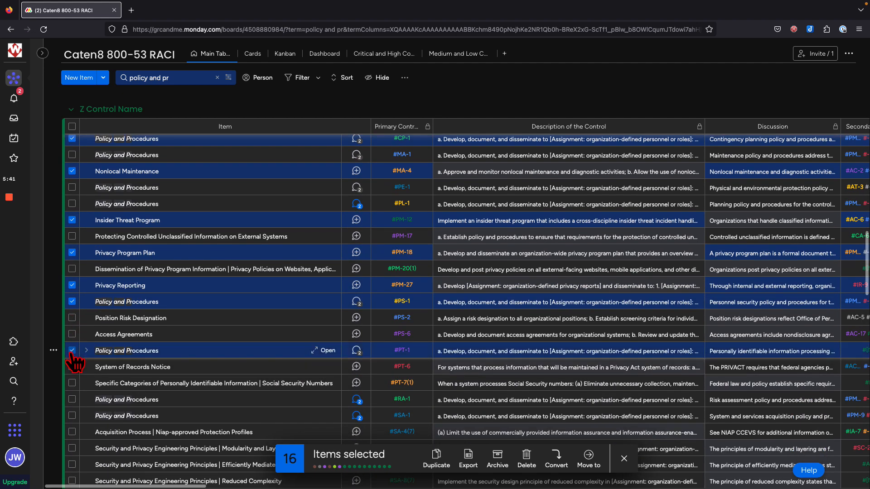
left_click(72, 400)
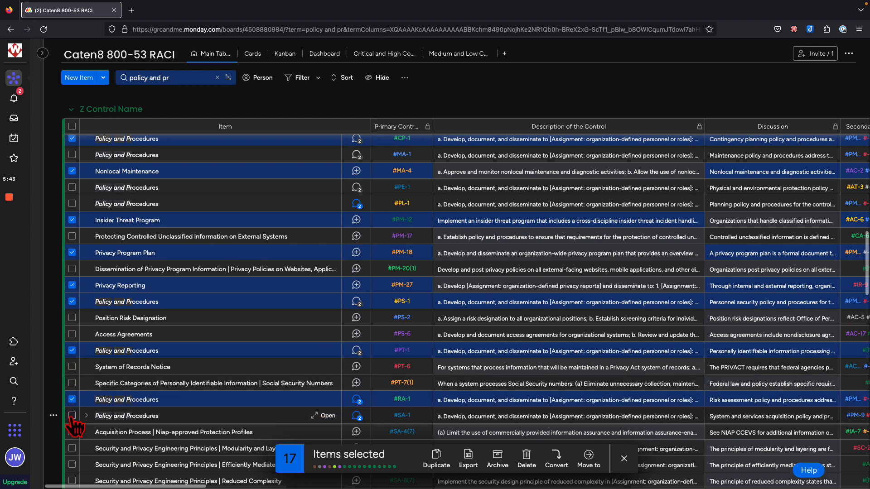
left_click(72, 416)
Add Supply Chain Protection (SA-12) and the Policy and Procedures item SC-1 to the selection
scroll(73, 421, "down", 3)
scroll(73, 422, "down", 5)
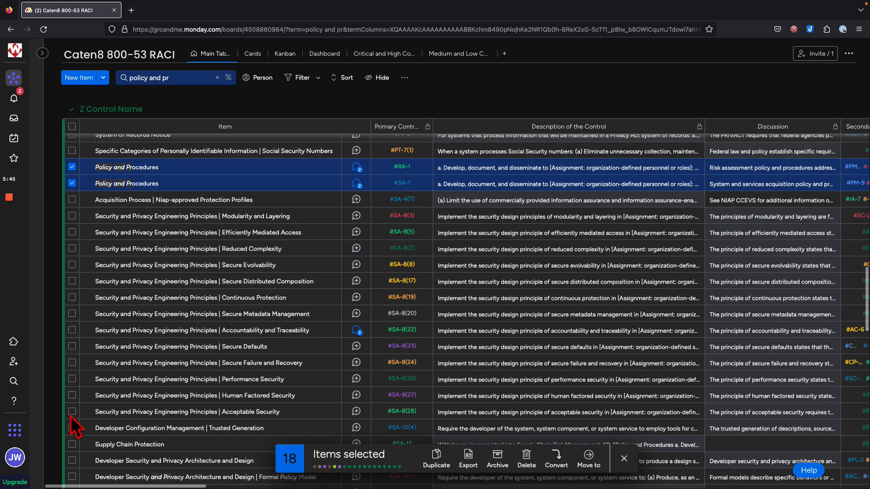
scroll(80, 408, "down", 1)
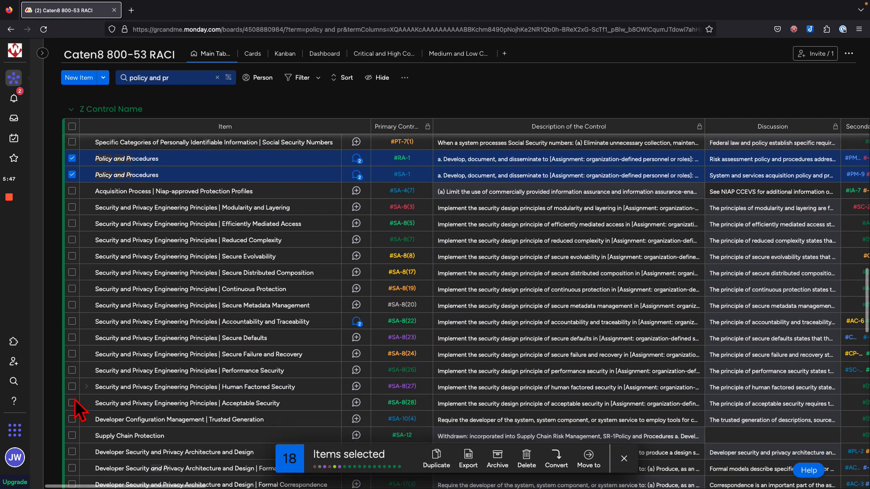
left_click(72, 436)
scroll(75, 408, "down", 8)
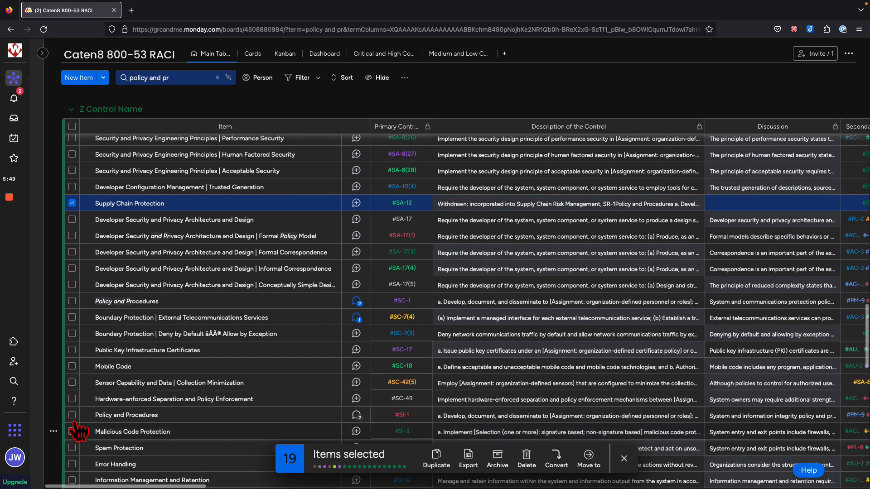
left_click(72, 302)
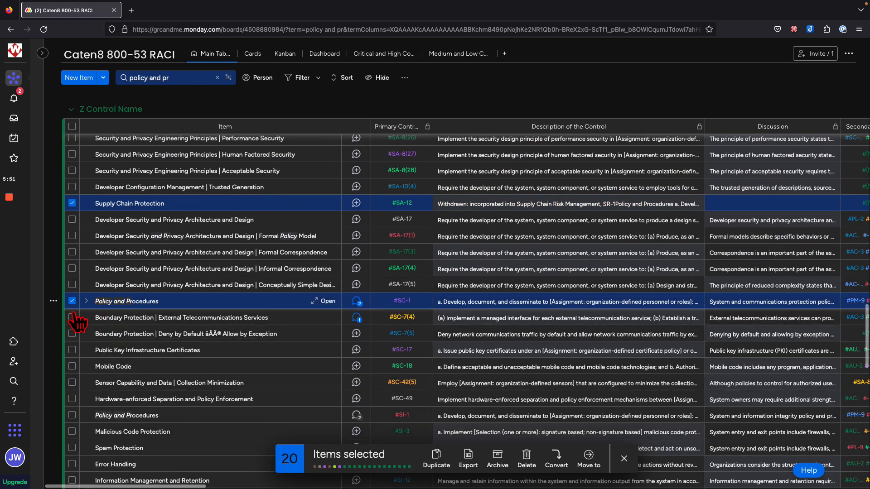
Add the Policy and Procedures items SI-1 and SR-1 in the Z Control Name group to the selection
scroll(77, 312, "down", 2)
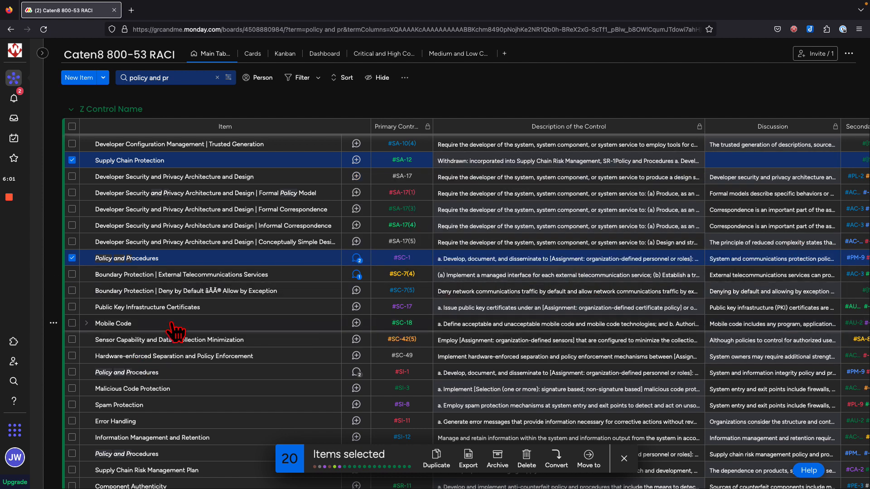
left_click(73, 373)
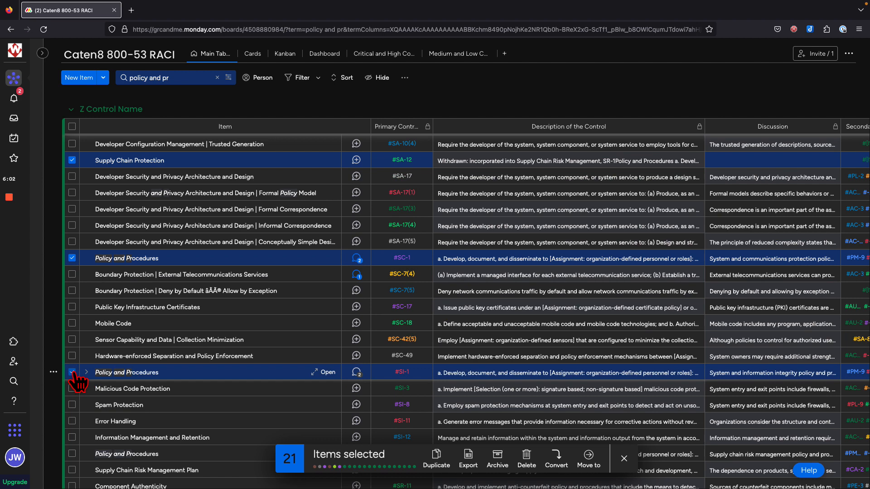
scroll(83, 428, "down", 1)
left_click(72, 411)
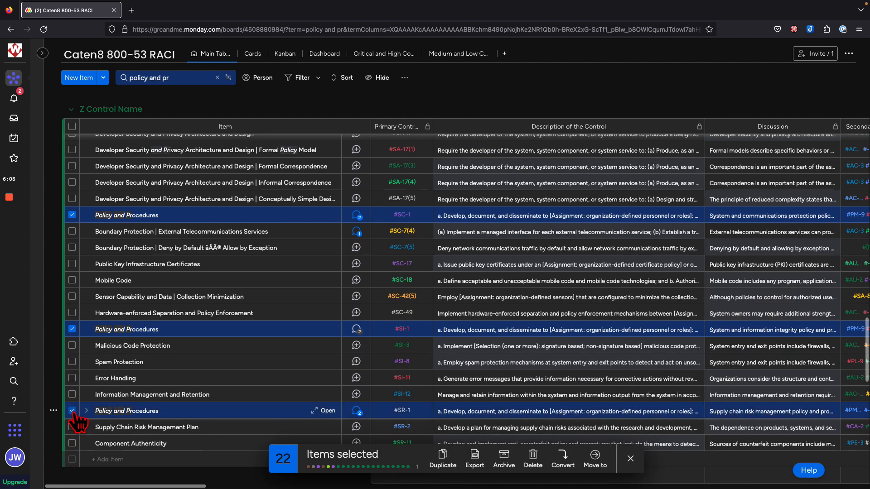
Add Spam Protection, Malicious Code Protection, Error Handling, Supply Chain Risk Management Plan and Component Authenticity to the selection
left_click(72, 361)
left_click(72, 345)
left_click(72, 378)
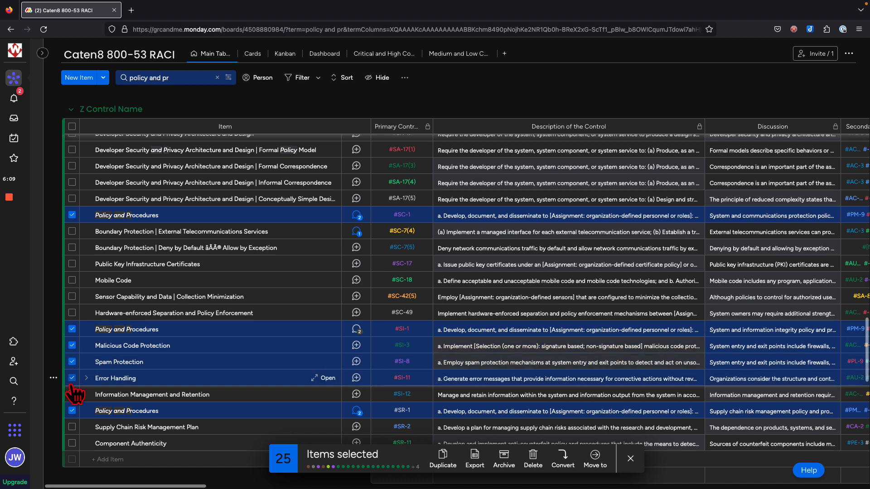
left_click(73, 427)
left_click(72, 443)
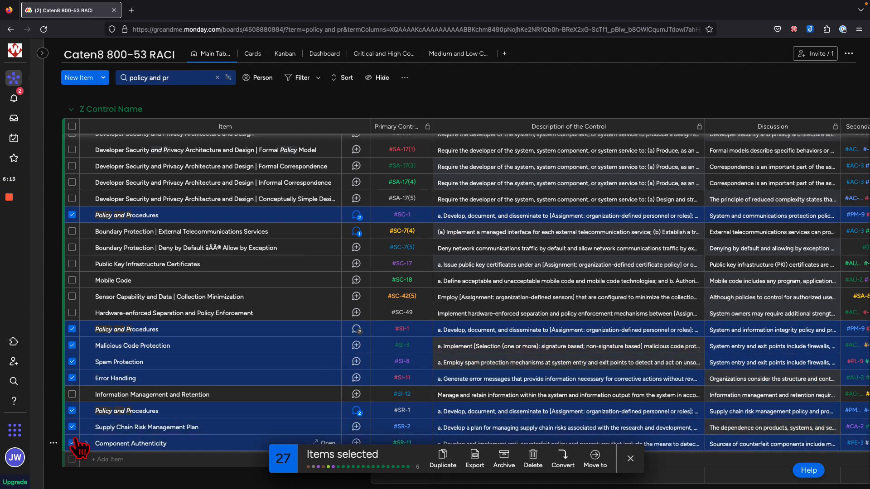
Add Mobile Code (SC-18), Public Key Infrastructure Certificates (SC-17) and Boundary Protection | External Telecommunications Services (SC-7(4)) to the selection
left_click(72, 280)
left_click(72, 264)
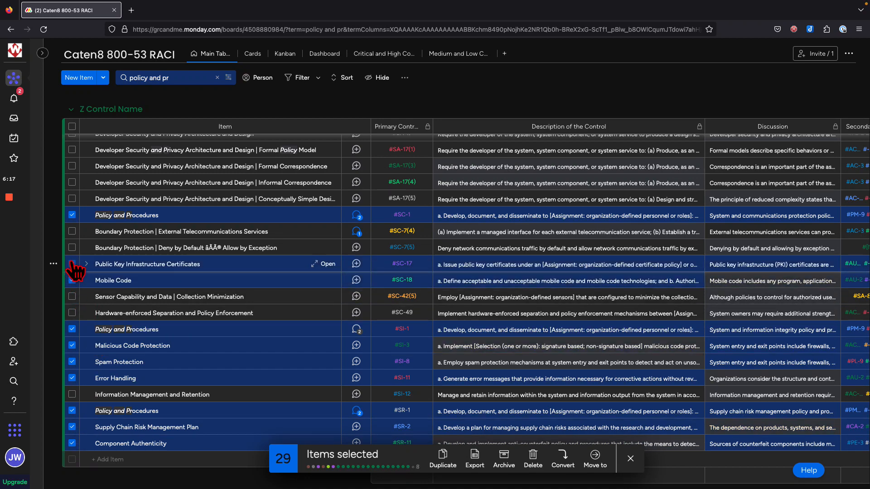
left_click(72, 231)
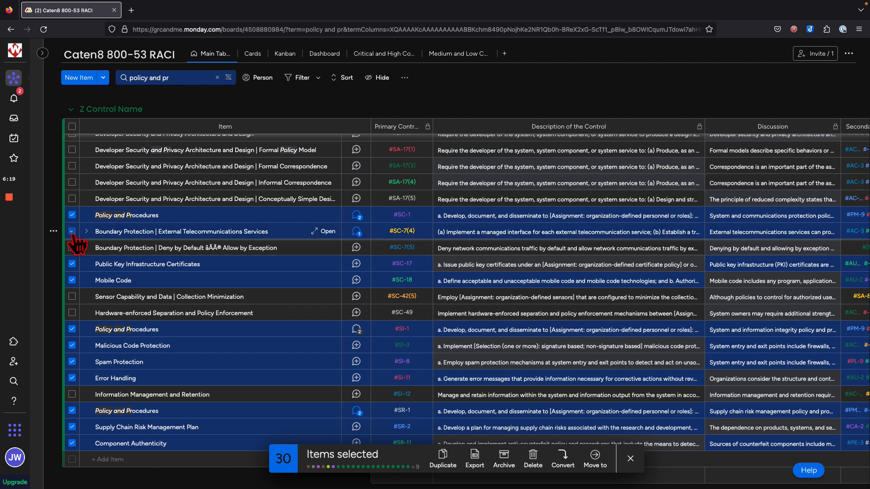
Add the Policy and Procedures items of the Device Identification and Authentication (IA) and Media Access (MP) groups to the selection
scroll(145, 421, "down", 5)
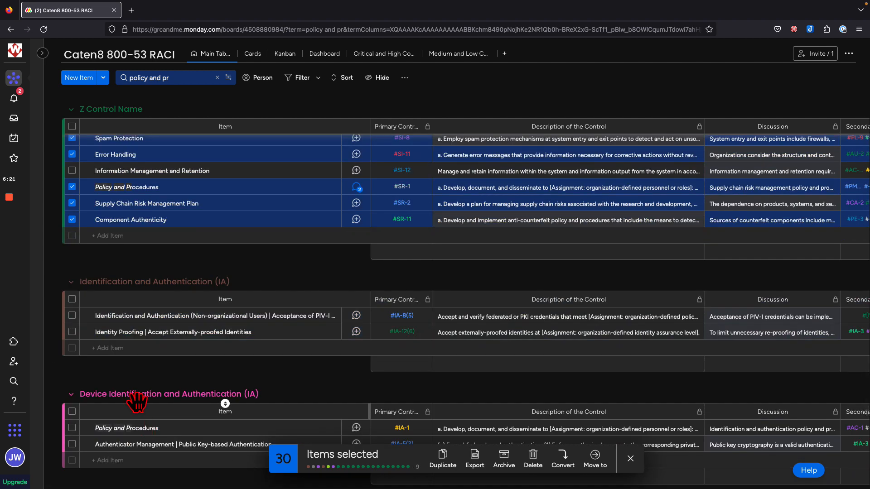
scroll(112, 381, "down", 1)
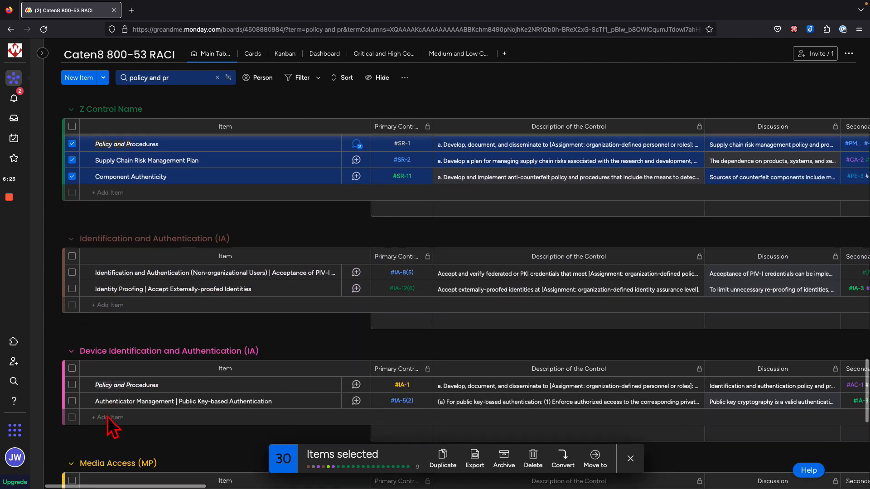
left_click(73, 385)
scroll(86, 413, "down", 1)
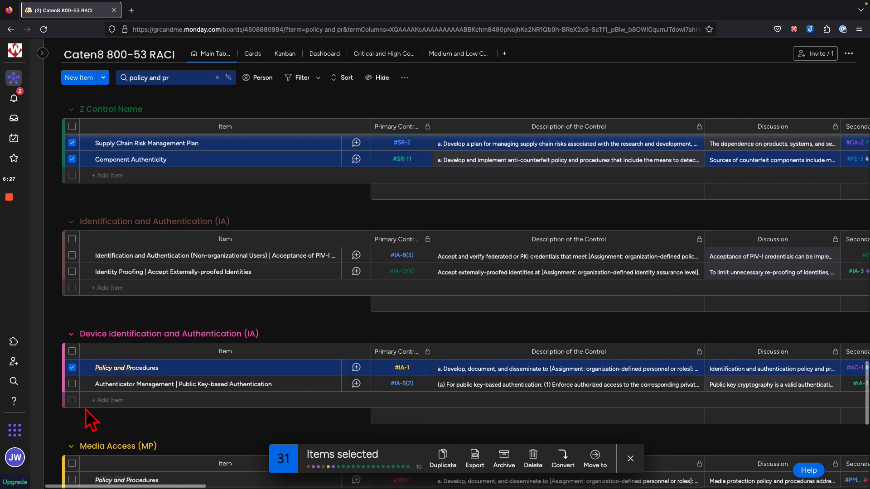
scroll(89, 413, "down", 3)
left_click(72, 352)
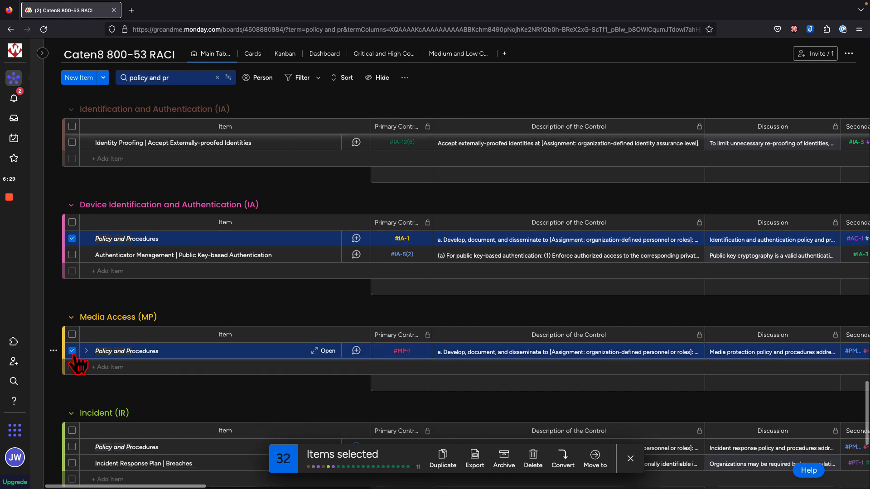
Add the Policy and Procedures items of the Incident (IR) and Access Control (AC) groups to the selection
scroll(74, 390, "down", 1)
left_click(72, 423)
scroll(72, 424, "down", 6)
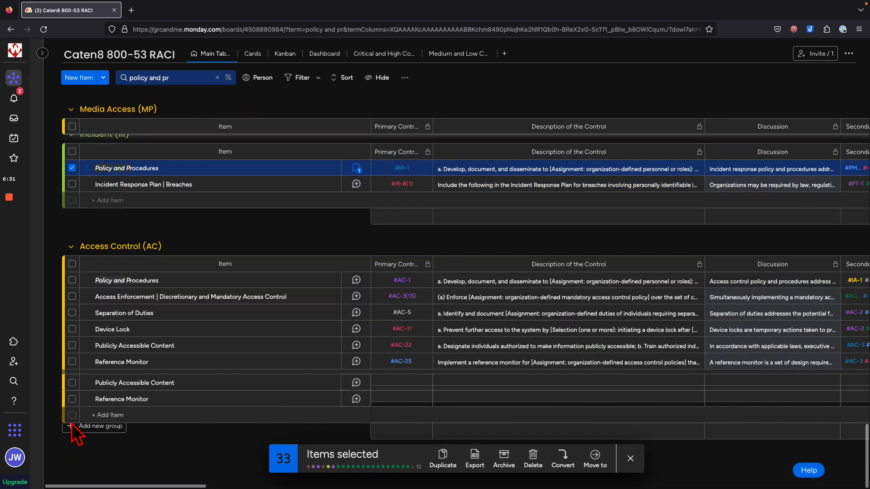
left_click(72, 281)
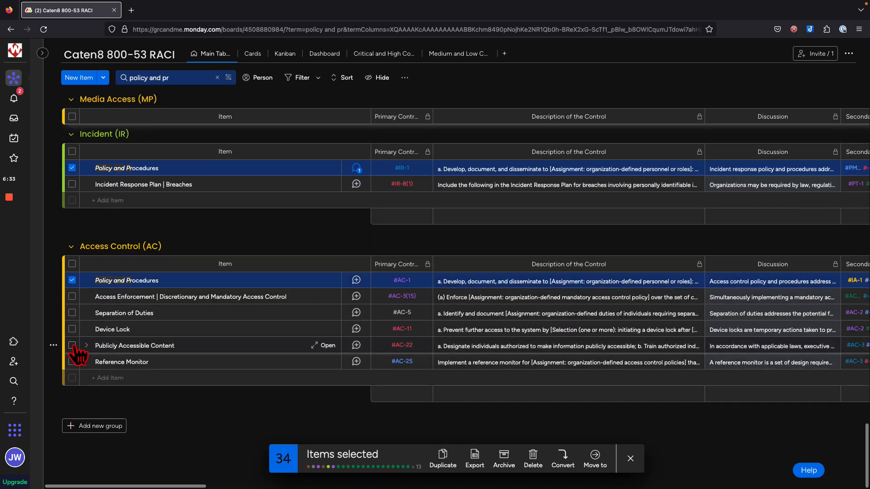
Set the Status of all selected items to Selected through the Access Control group's Policy and Procedures item
scroll(78, 354, "down", 1)
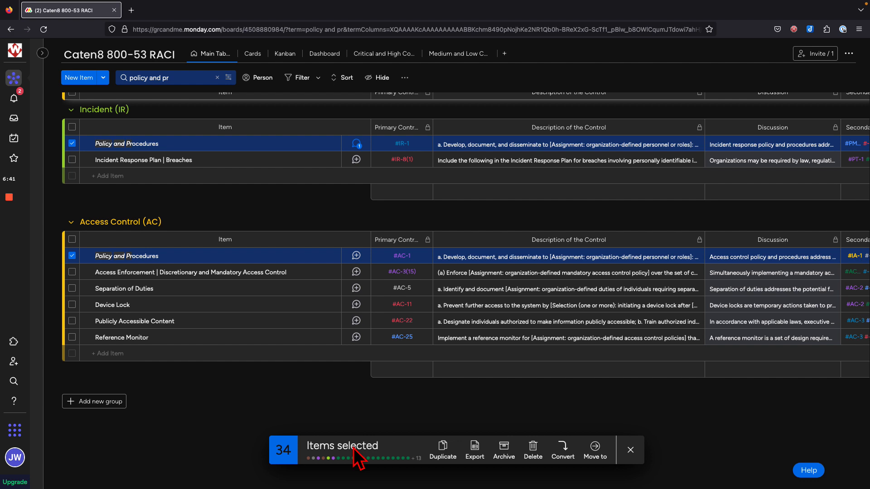
scroll(632, 346, "right", 5)
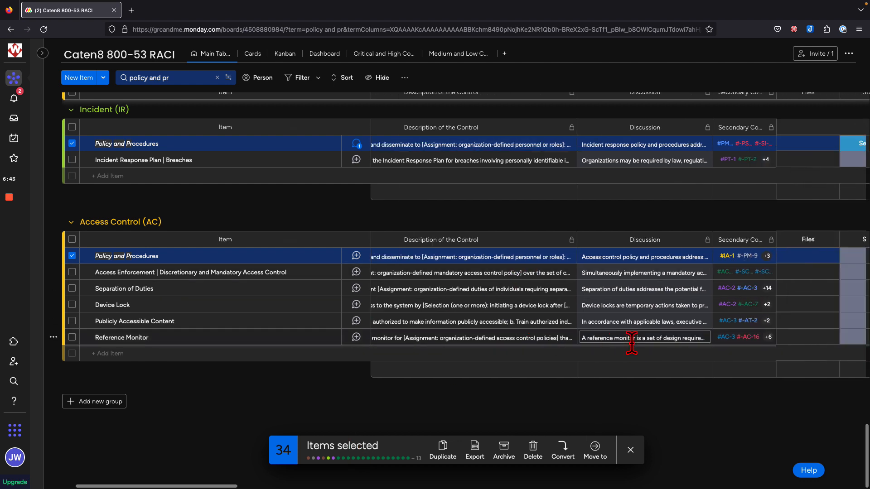
scroll(636, 352, "right", 2)
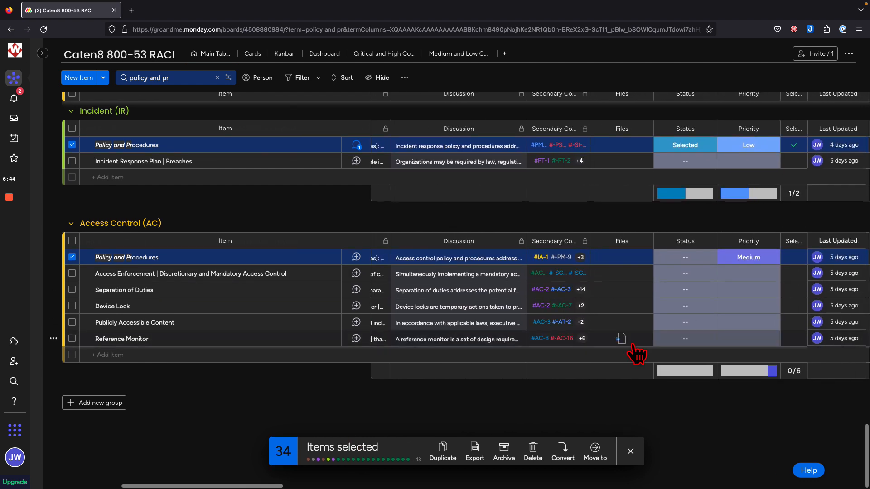
left_click(683, 262)
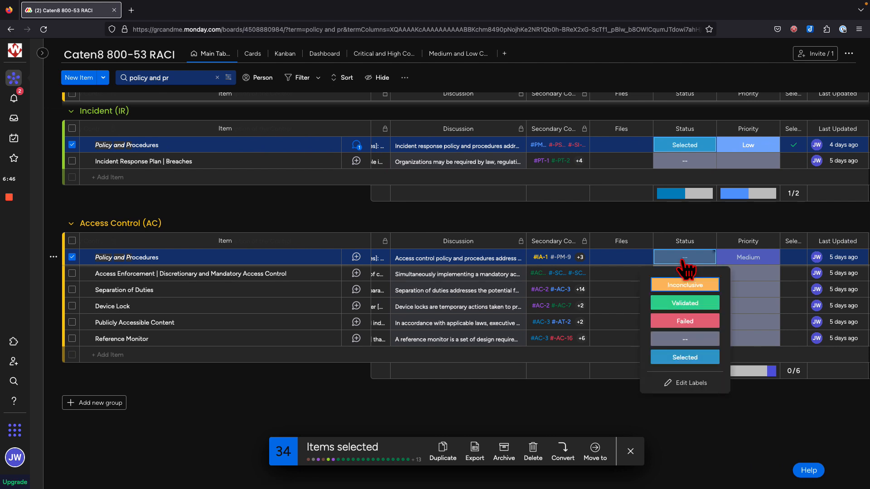
left_click(684, 354)
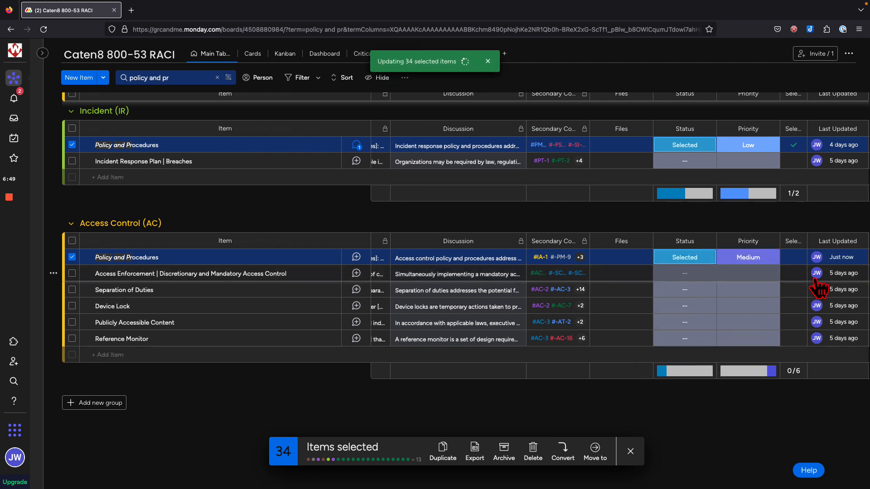
Set the Priority of all selected items to Medium and tick their checkbox column next to Priority
left_click(768, 259)
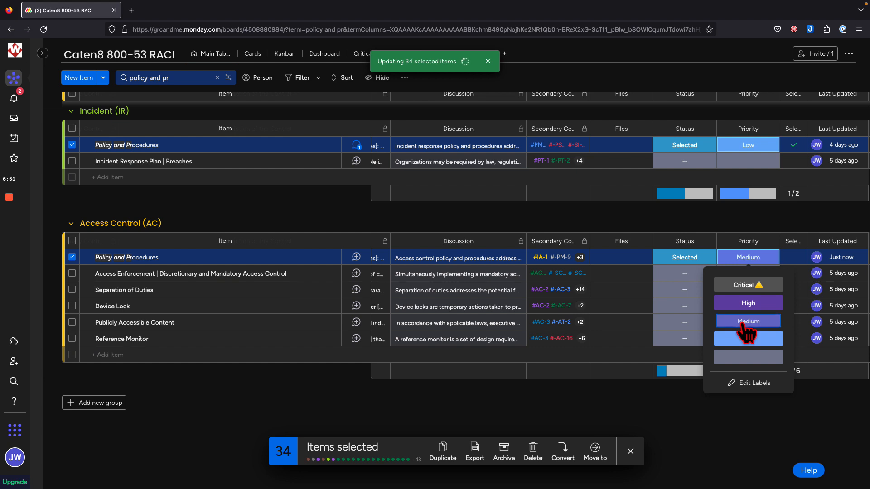
left_click(794, 257)
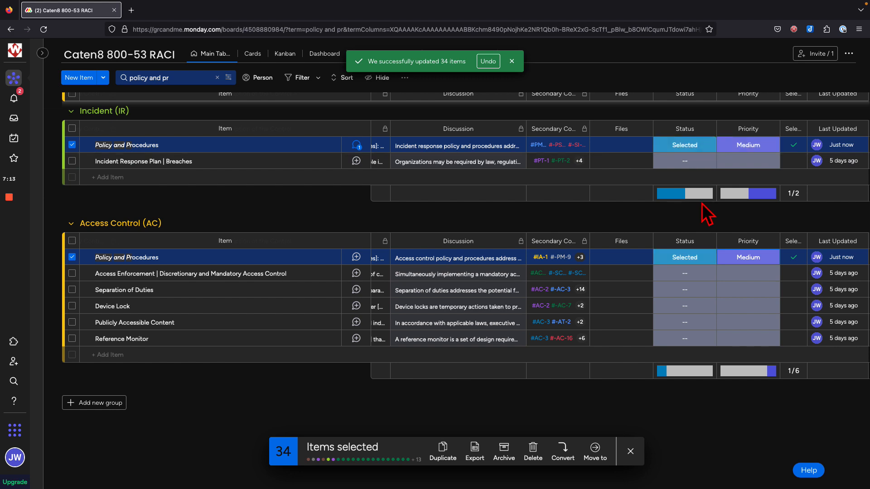
Enter "Define document repo and process for policies -" as the Requirements of the selected items through Policy and Procedures AC-1
scroll(708, 215, "right", 5)
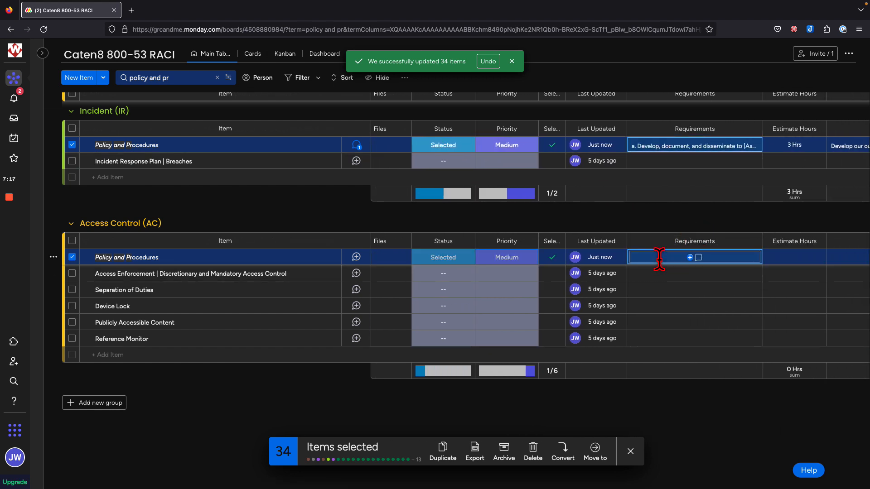
left_click(660, 258)
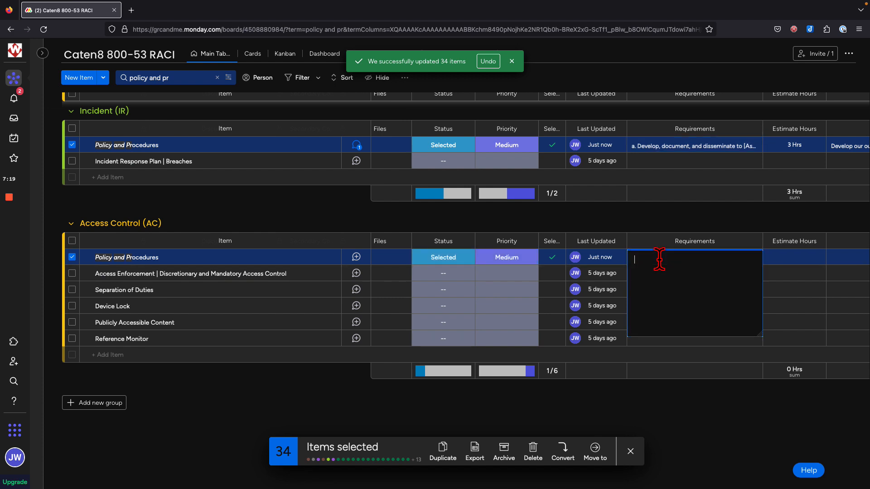
type("Define document repo and process for policies -")
Set the Estimate Hours of the selected items to 3 through the Policy and Procedures item AC-1
scroll(685, 304, "right", 5)
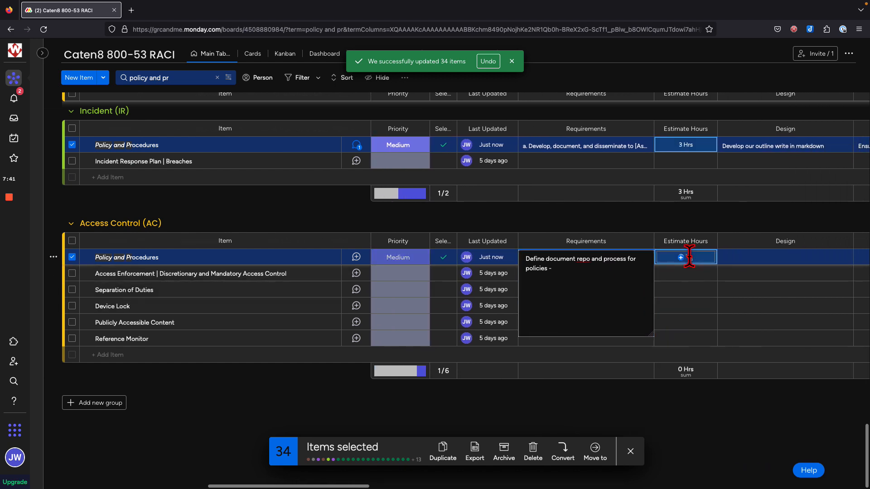
left_click(686, 256)
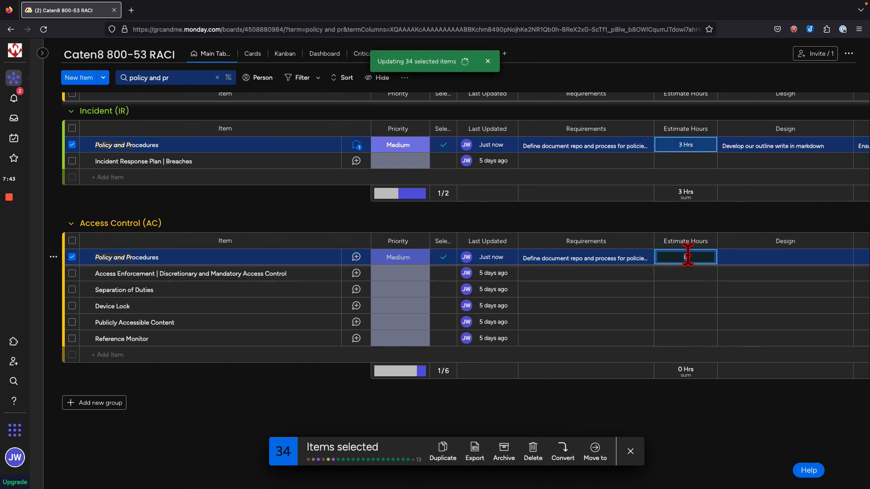
type("3")
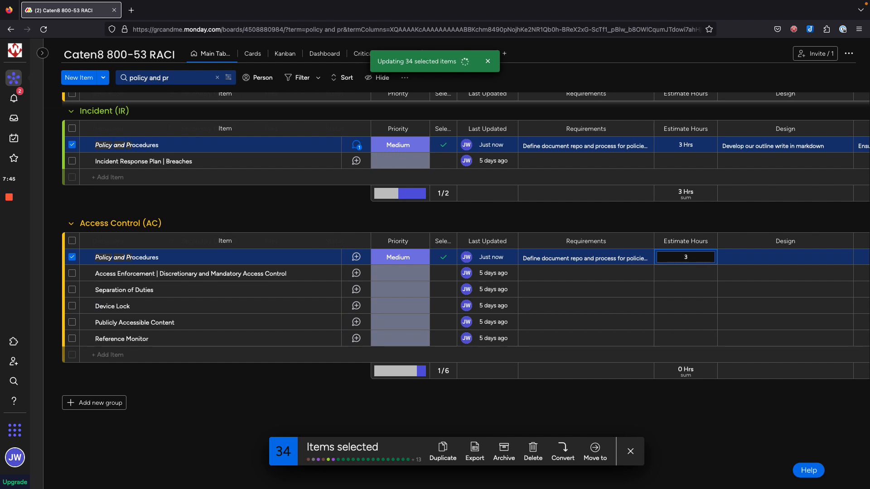
Enter "Design based on Framework of your choice -" as the Design of the selected items through Access Control's Policy and Procedures item
left_click(757, 256)
type("Design based on")
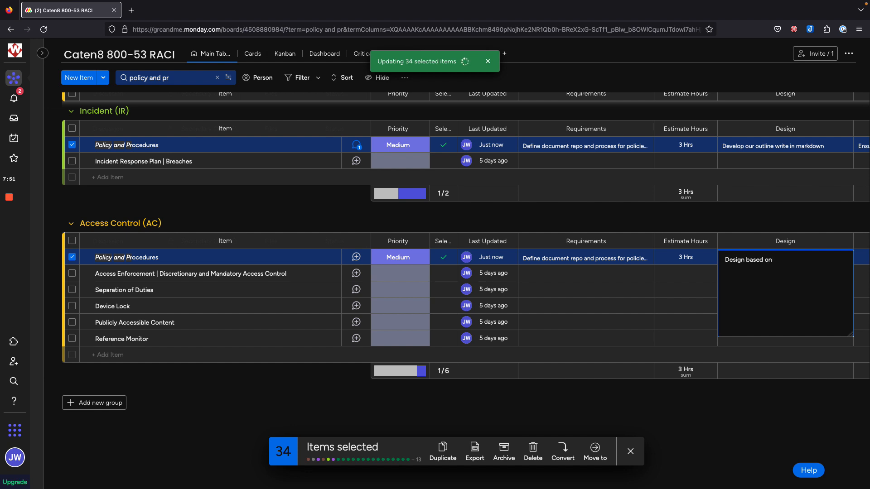
type(" Frame")
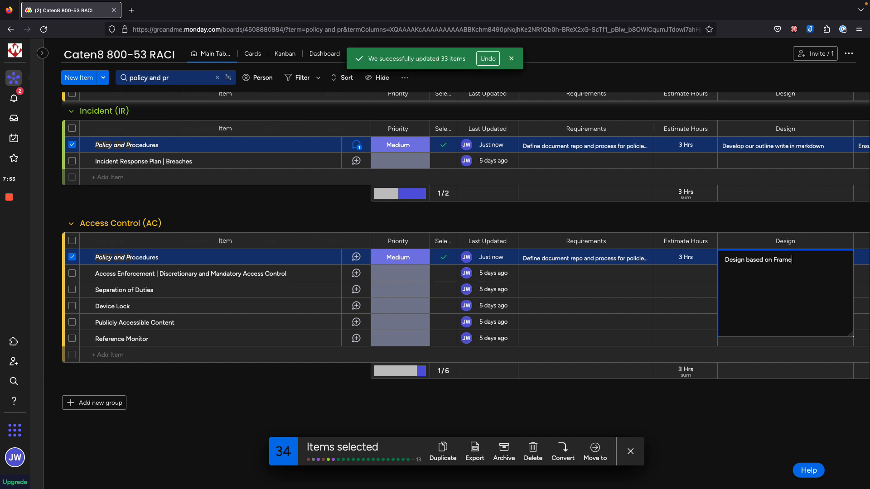
type("work of your")
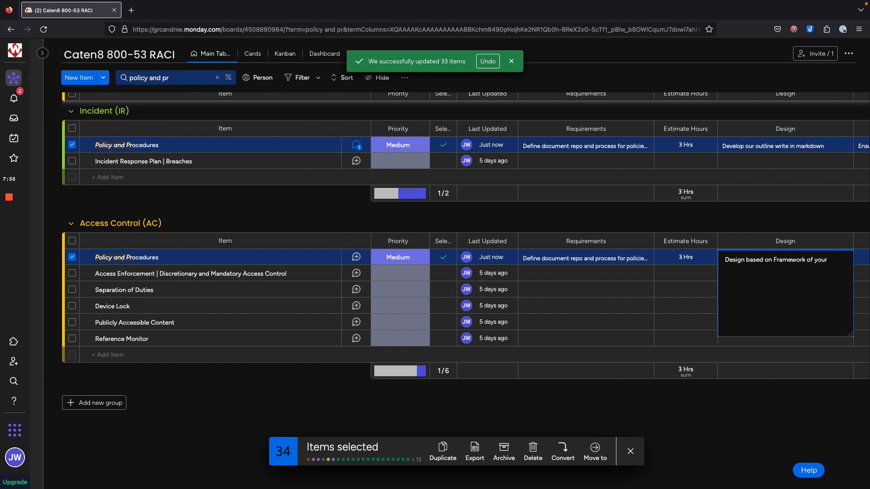
type(" choice -")
Enter "Meet via zoom / teams call or slack huddle" as the Implementation of the selected items through Access Control's Policy and Procedures
scroll(849, 272, "right", 5)
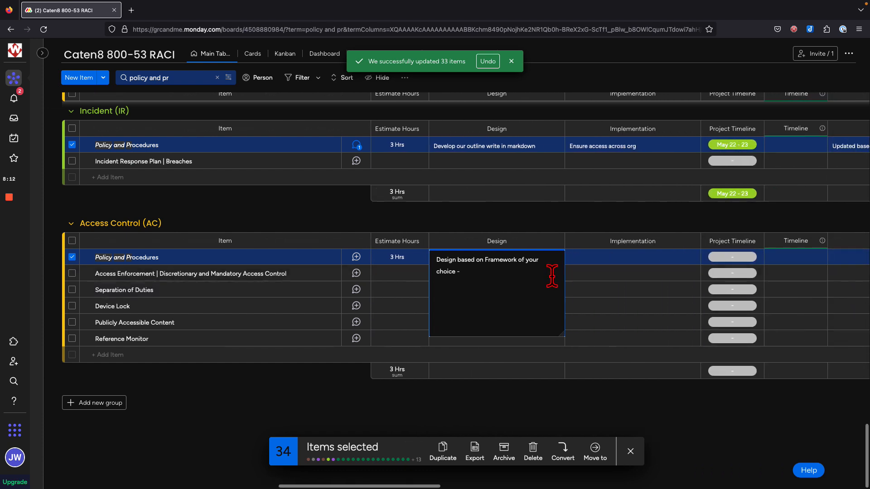
left_click(602, 257)
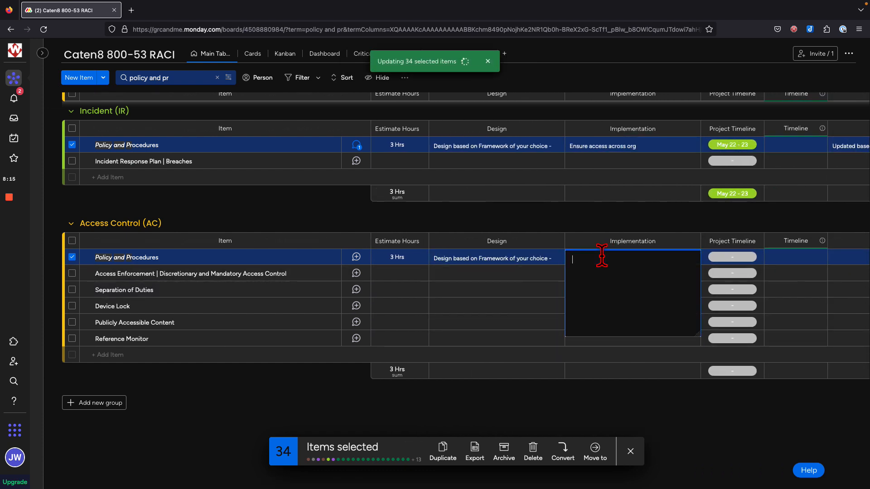
type("Meet via di")
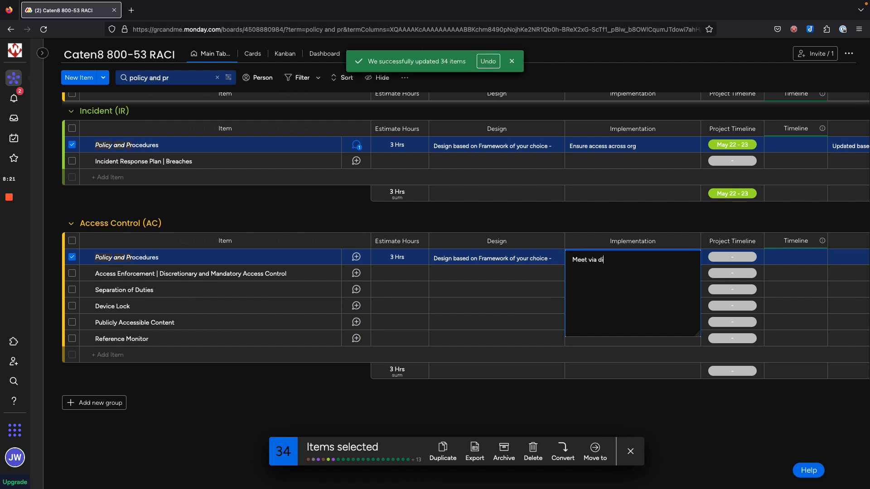
type("struv")
key("ctrl+a")
type("Meet via zoom / teams call or sclack huddle")
Set the Project Timeline of all selected items to May 26 - Jun 1, 2023 through Access Control's Policy and Procedures
left_click(735, 262)
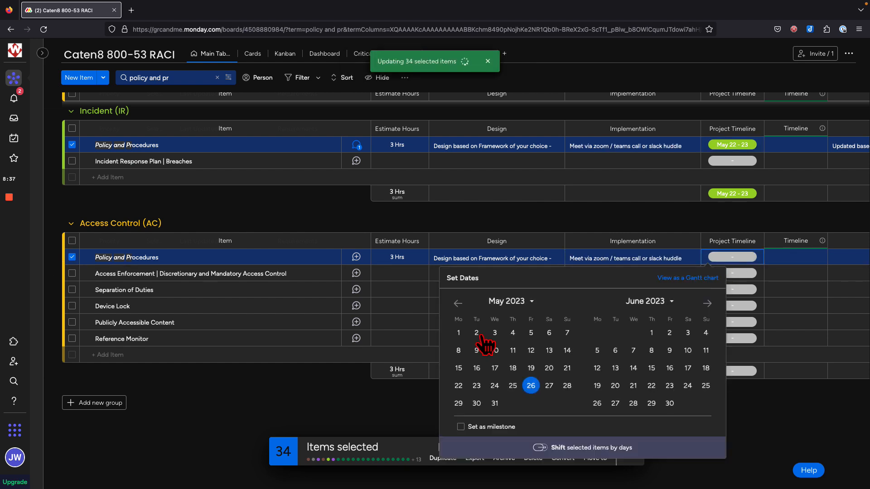
left_click(530, 386)
left_click(467, 426)
left_click(531, 387)
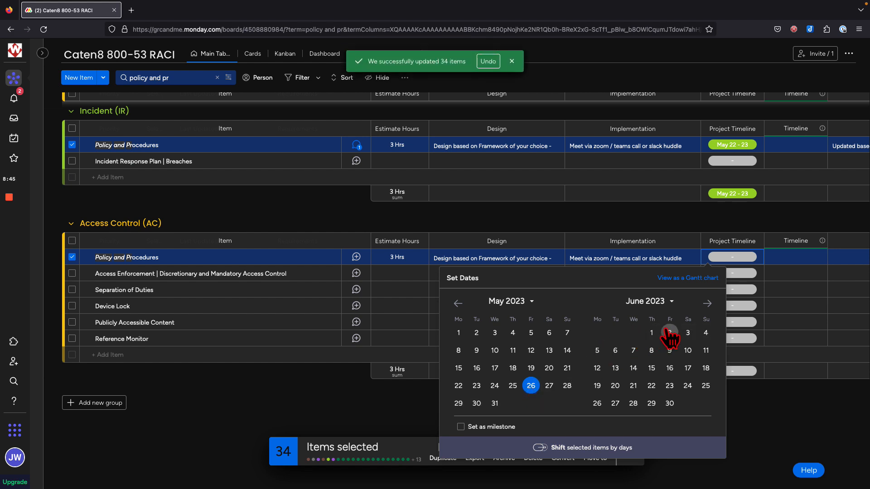
left_click(651, 335)
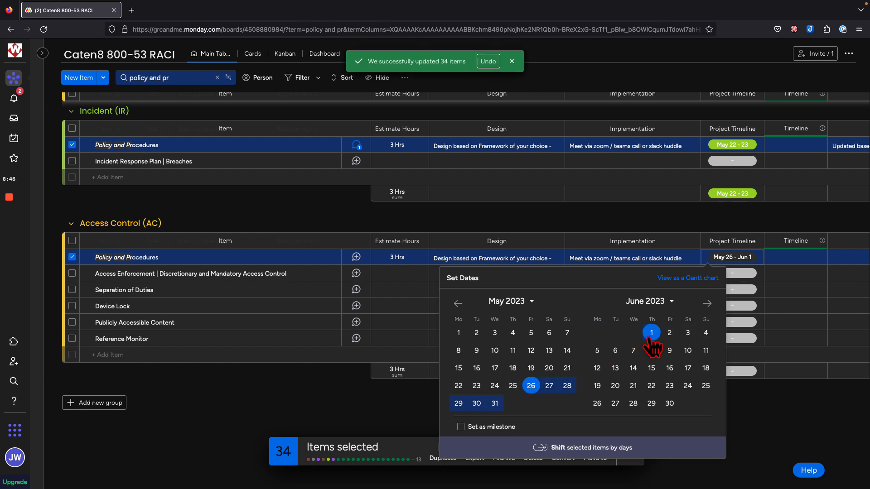
left_click(776, 424)
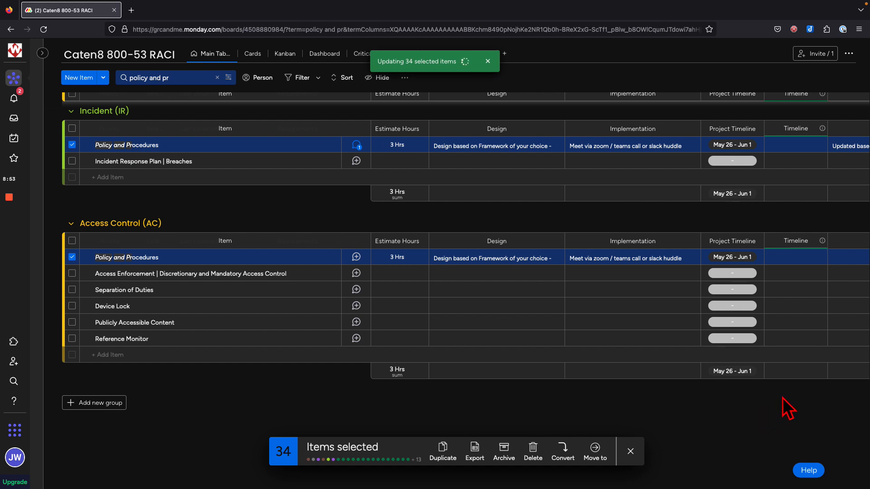
Enter "Check Annually" as the Maintenance text of the selected items through Access Control's Policy and Procedures
scroll(789, 410, "right", 7)
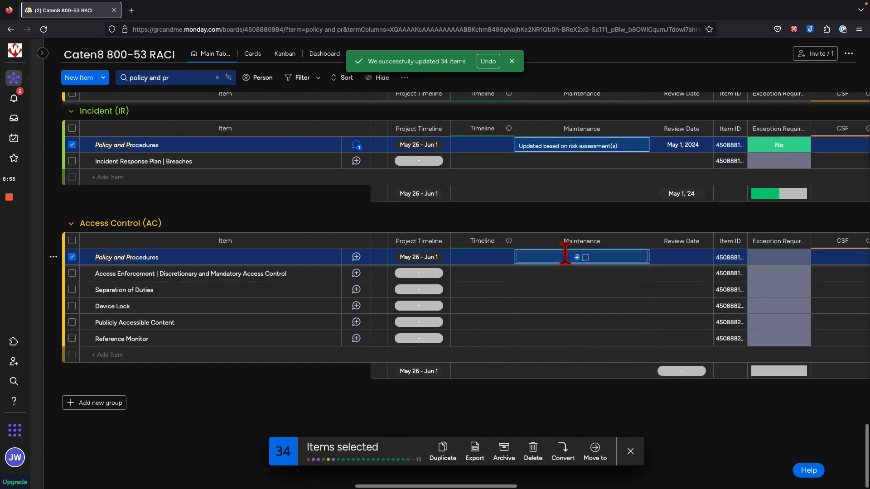
left_click(565, 256)
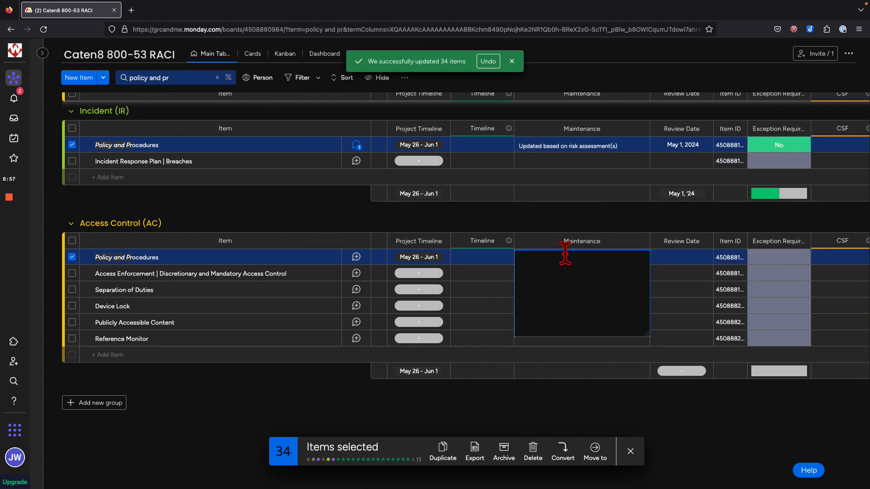
type("Check Annually")
right_click(558, 262)
left_click(578, 270)
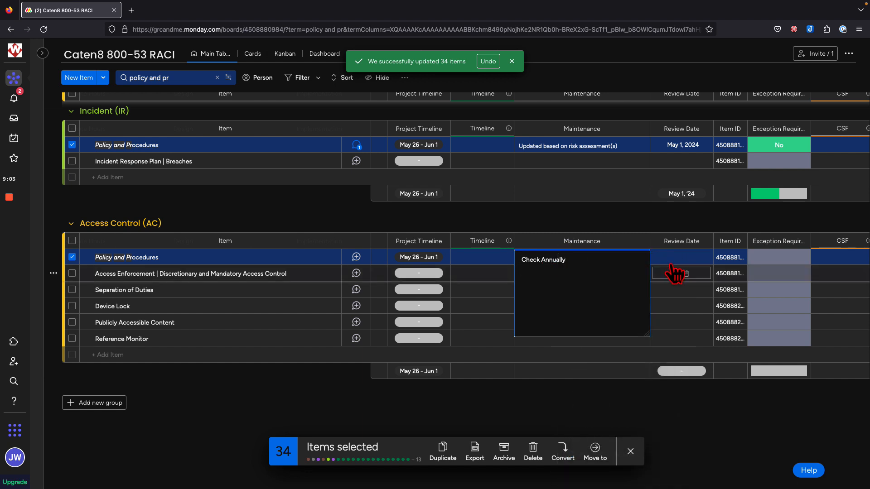
Set the Review Date of all selected items to May 1, 2024 through Access Control's Policy and Procedures
left_click(677, 261)
left_click(677, 260)
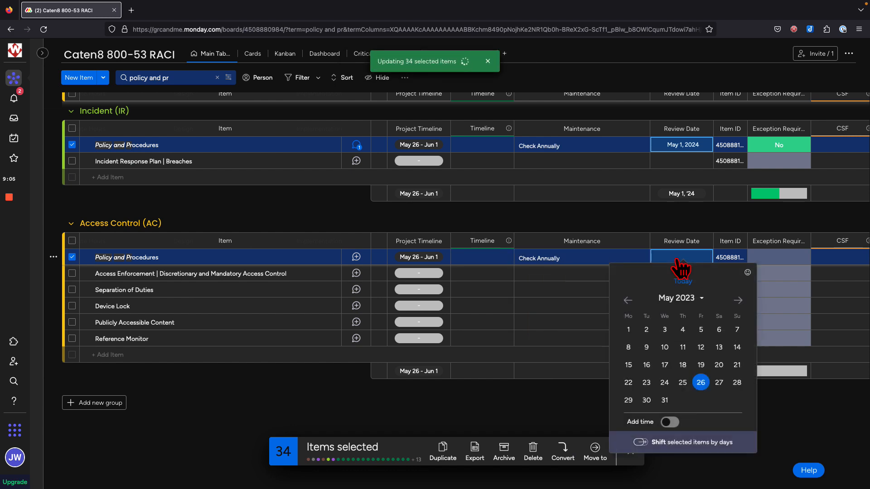
left_click(702, 297)
left_click(716, 333)
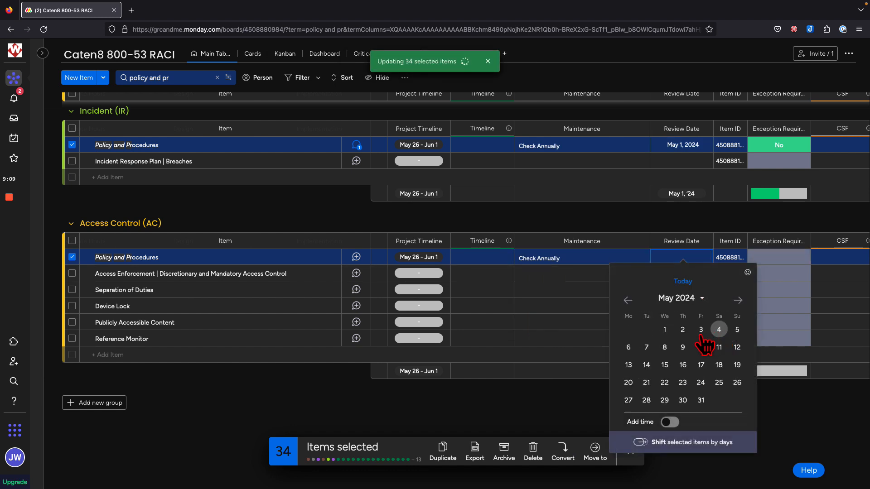
left_click(668, 334)
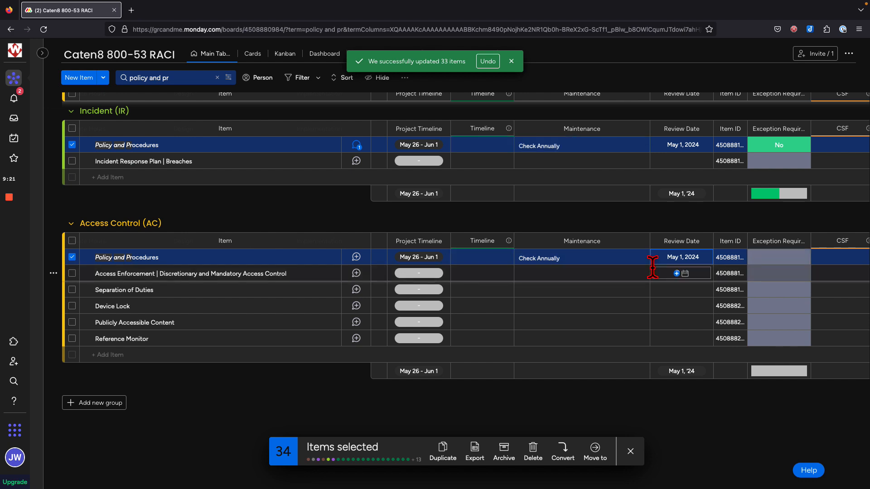
Set the exception requirement label of all selected items to Discovery through Access Control's Policy and Procedures
scroll(657, 267, "right", 2)
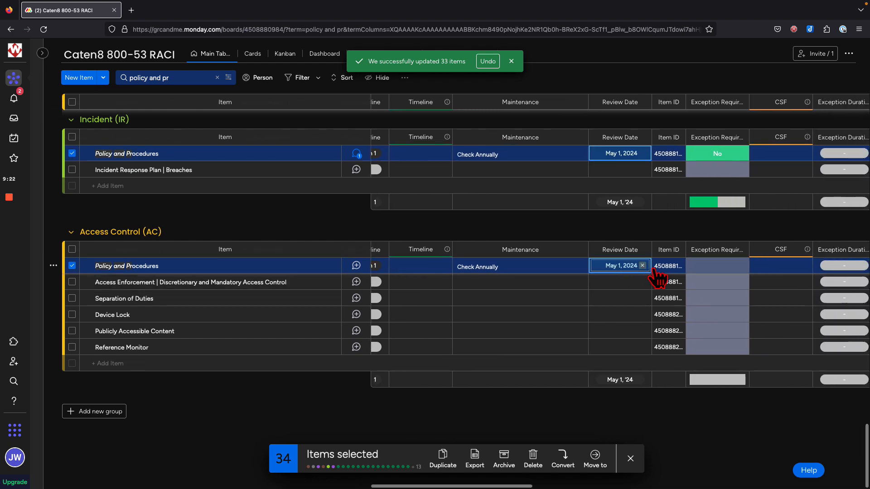
left_click(717, 267)
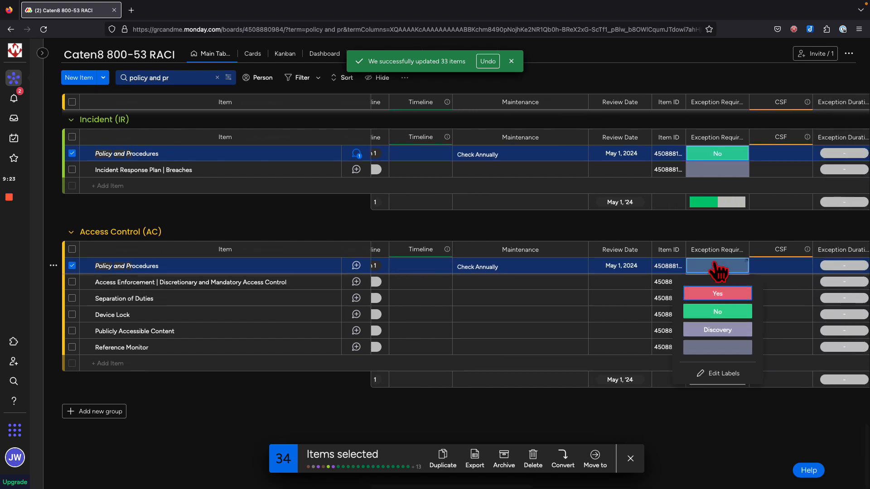
left_click(733, 333)
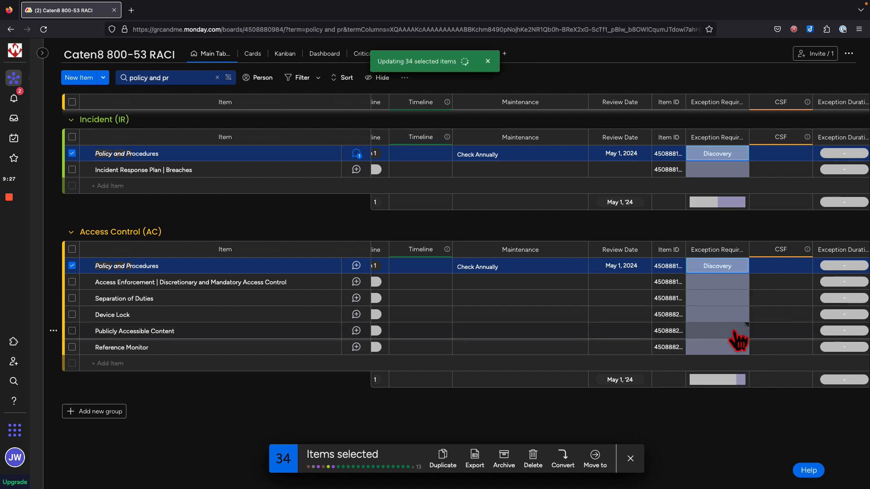
Connect the Knowledge Manager role as the Responsible Team of all selected items through Access Control's Policy and Procedures
scroll(737, 341, "right", 4)
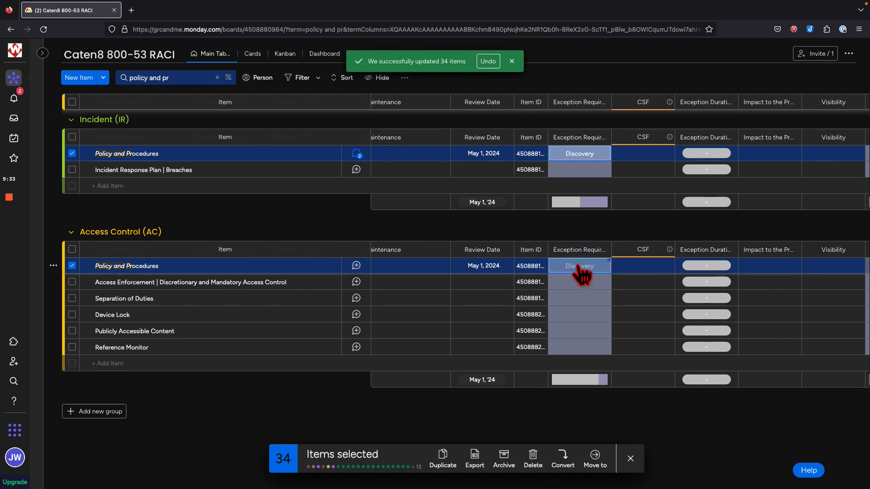
scroll(584, 277, "right", 1)
scroll(582, 277, "up", 1)
scroll(579, 274, "right", 4)
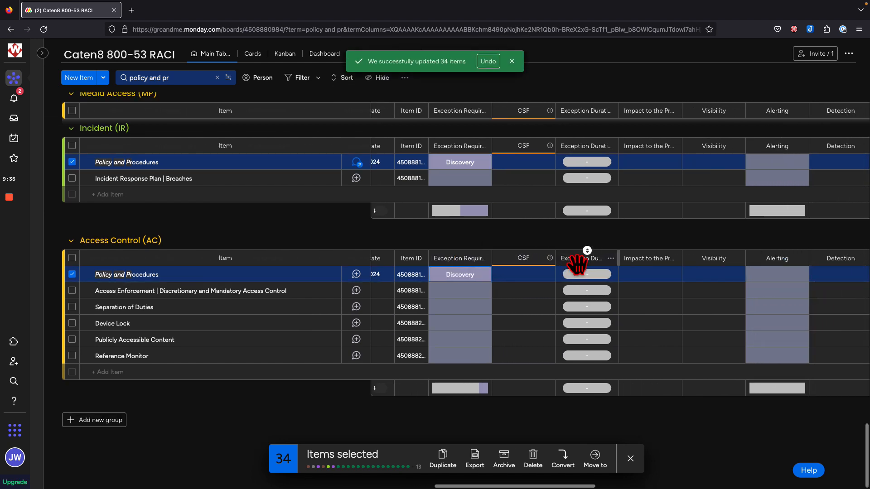
scroll(576, 264, "right", 1)
left_click(750, 276)
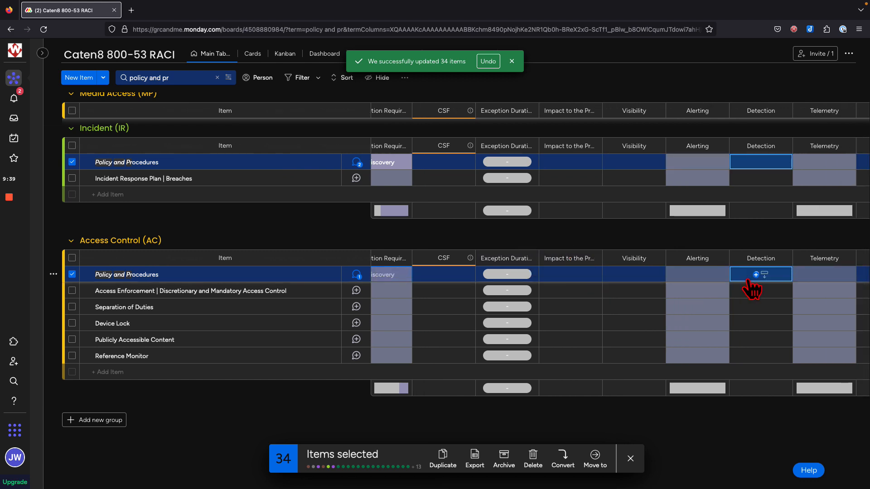
scroll(750, 285, "right", 6)
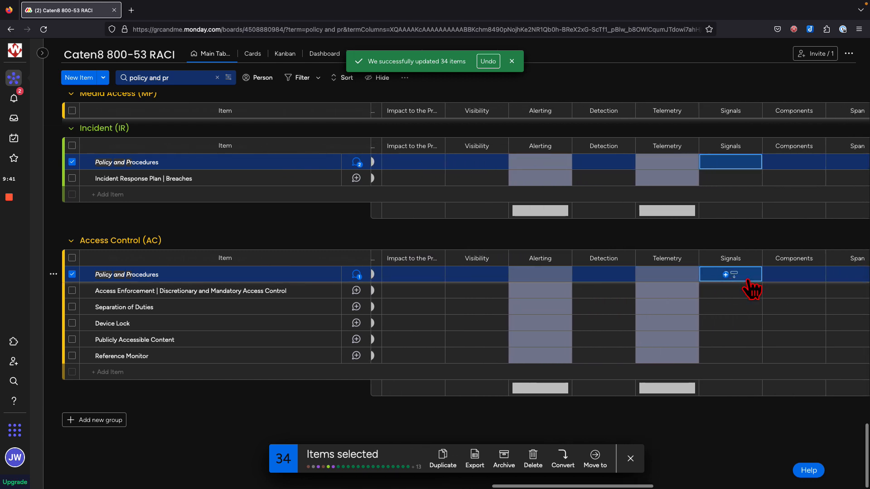
scroll(811, 297, "right", 10)
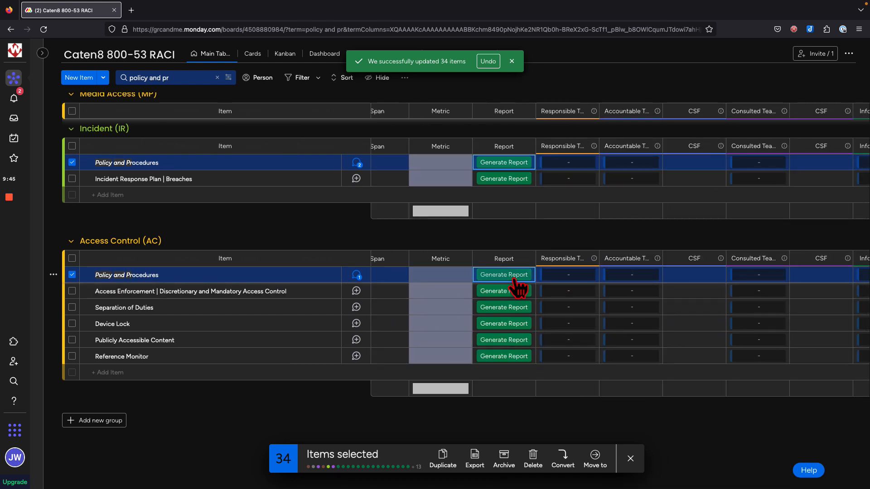
left_click(543, 277)
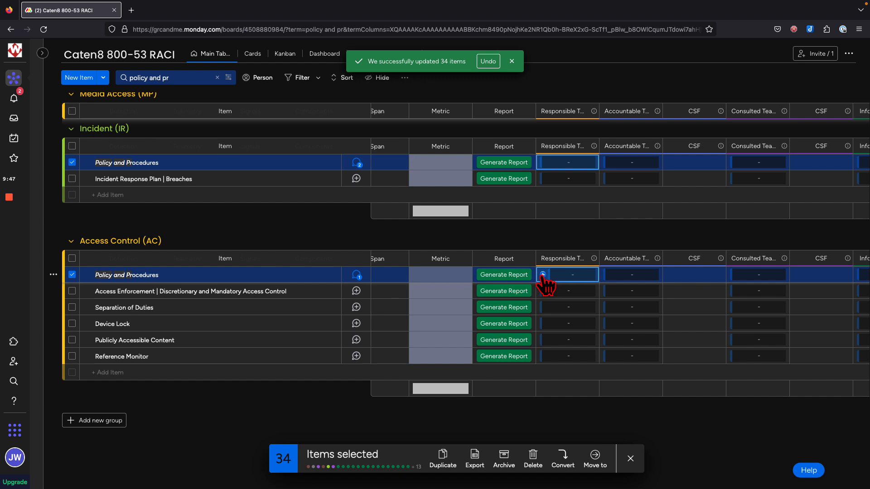
left_click(543, 275)
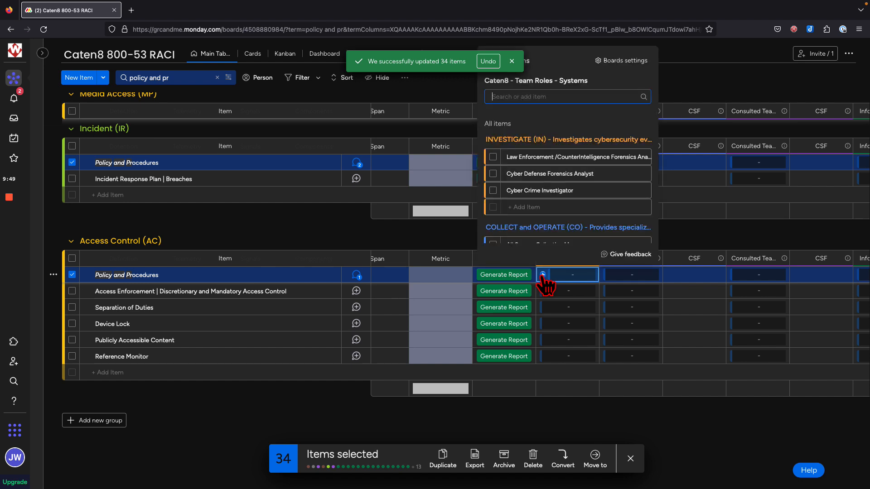
type("knowl")
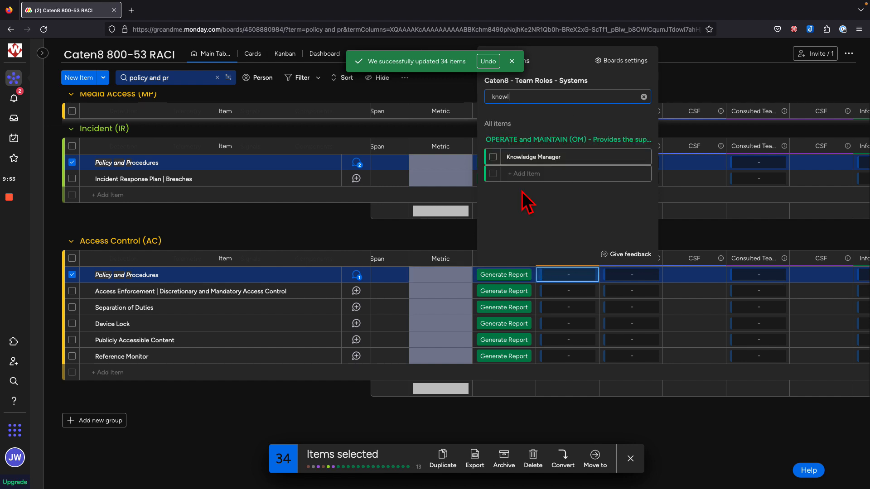
left_click(493, 157)
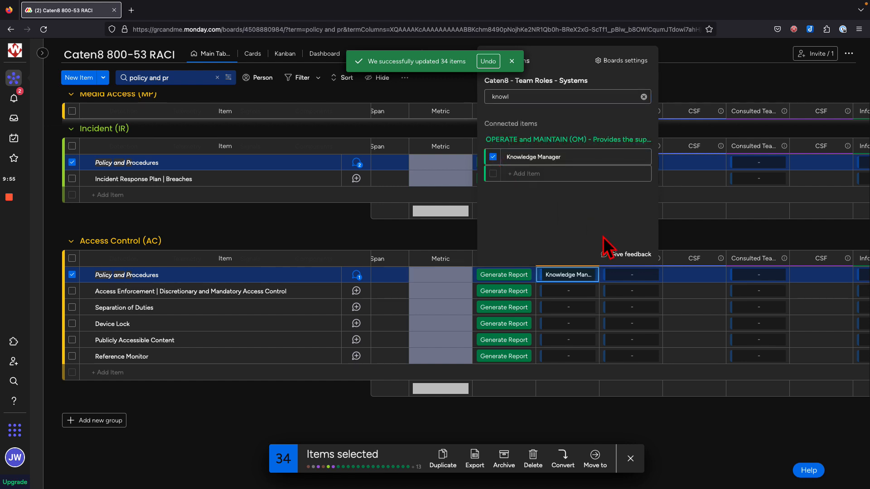
left_click(628, 276)
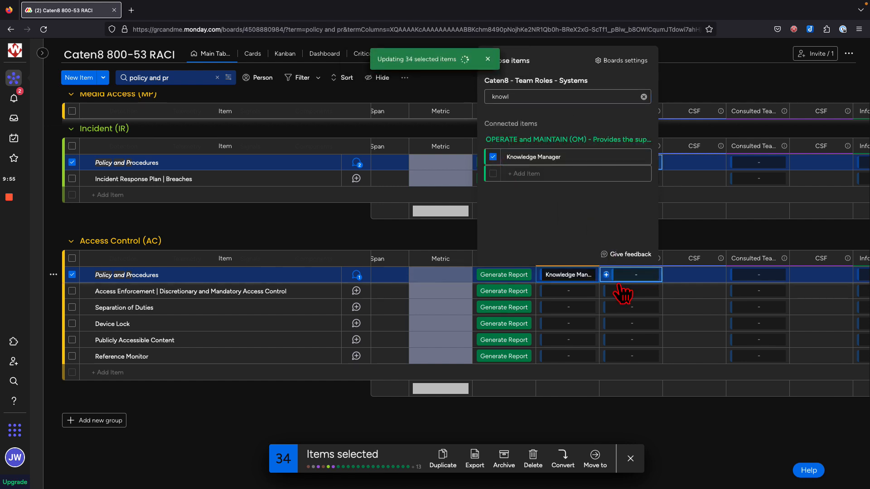
Open the Knowledge Manager role's card and review its details and linked board fields, including Consulted For and Informed About
left_click(573, 161)
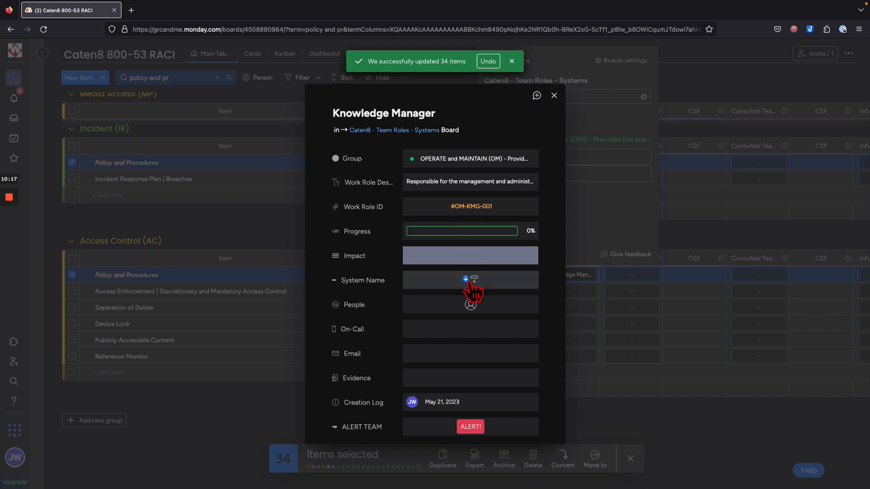
scroll(466, 290, "down", 5)
scroll(469, 289, "down", 2)
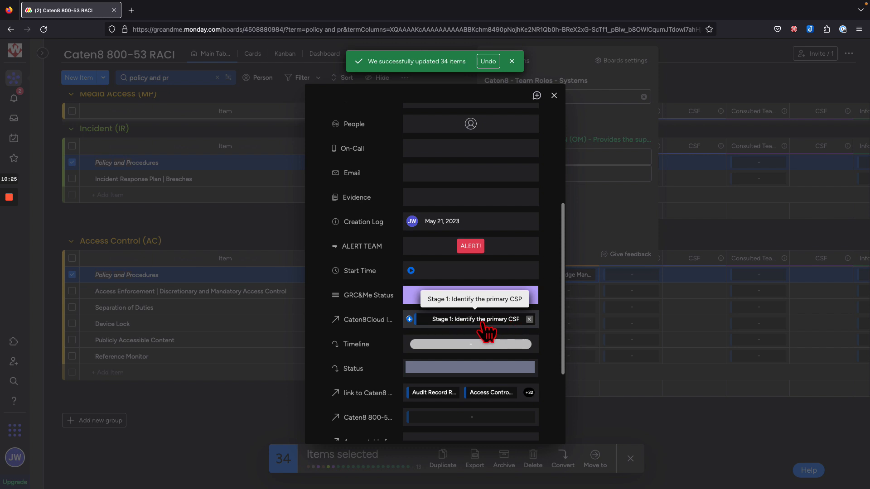
scroll(498, 332, "down", 4)
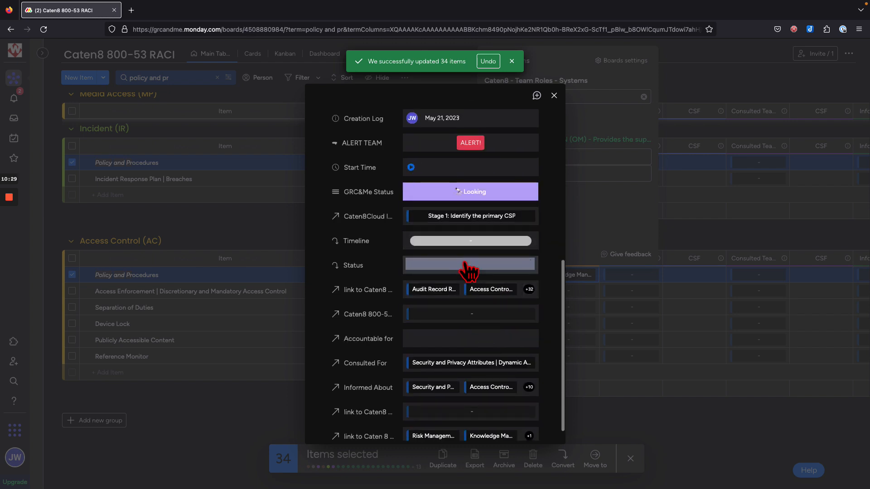
scroll(457, 313, "down", 1)
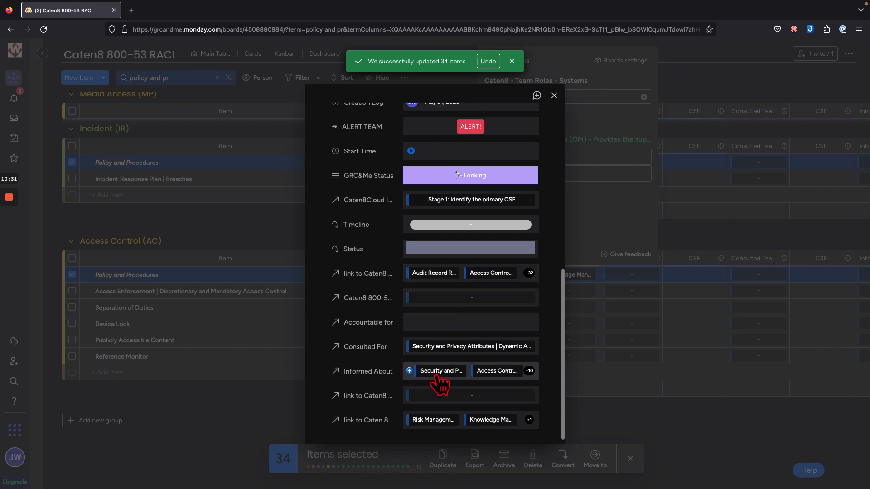
left_click(493, 420)
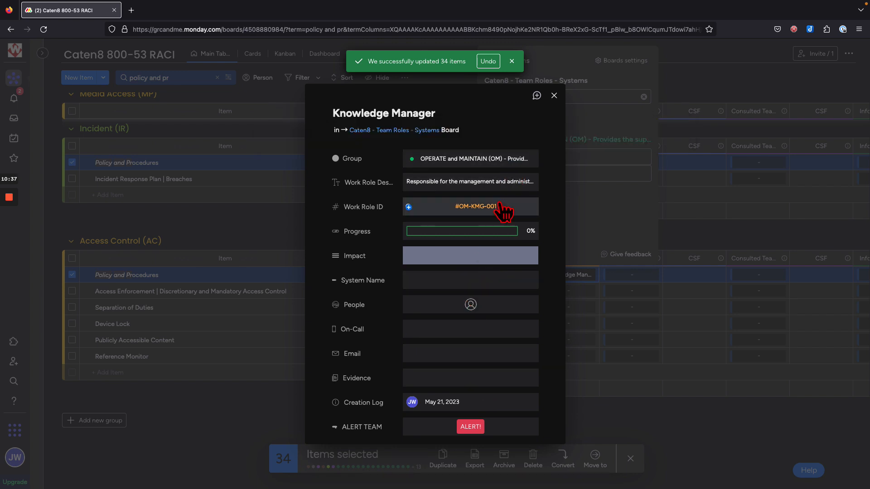
scroll(508, 210, "down", 6)
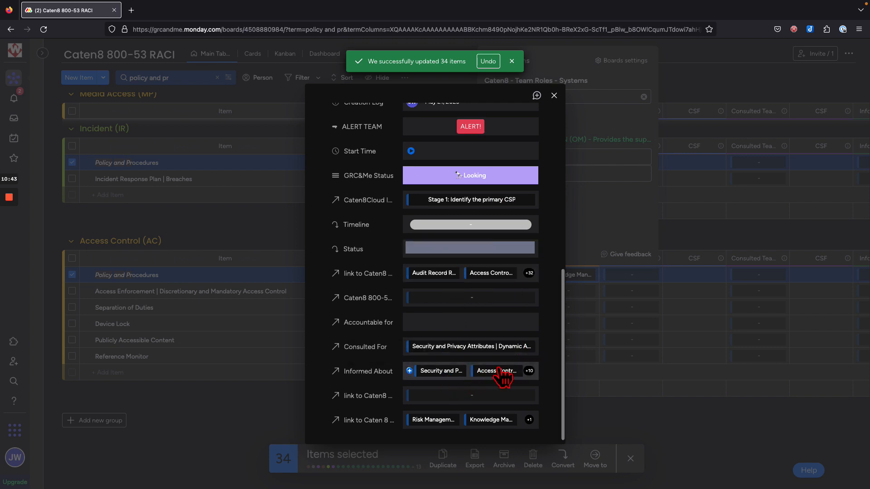
Open the Security and Privacy Attributes control linked under Informed About, set its Status to Inconclusive and mark it as Selected
left_click(451, 374)
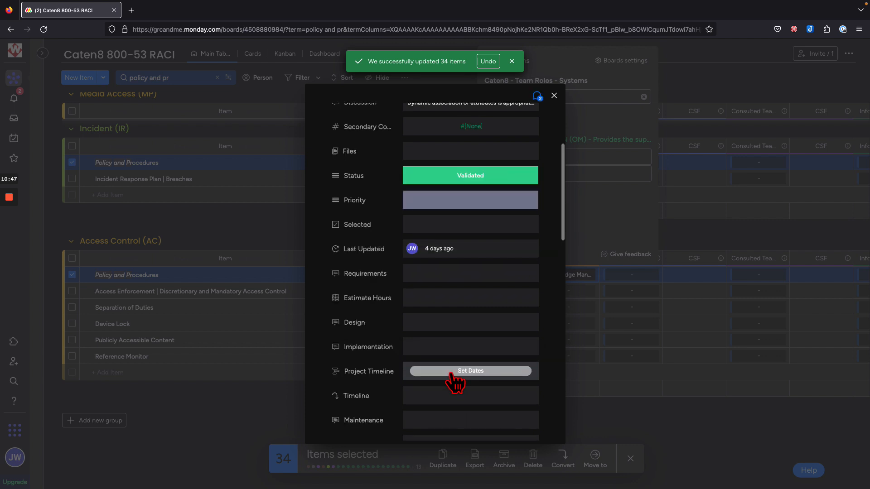
scroll(455, 383, "up", 3)
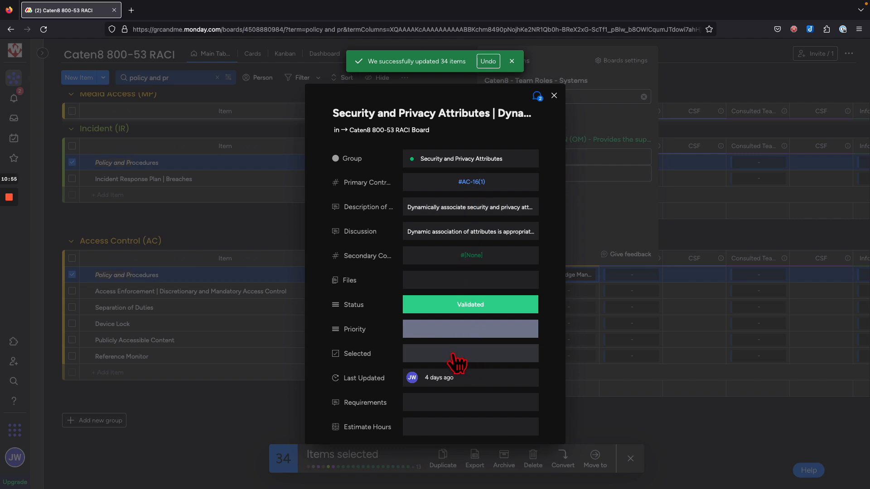
left_click(476, 306)
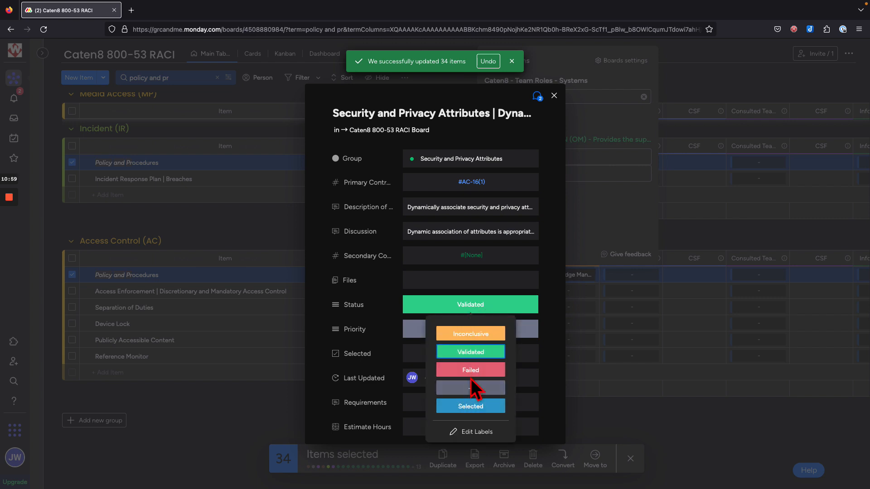
left_click(470, 336)
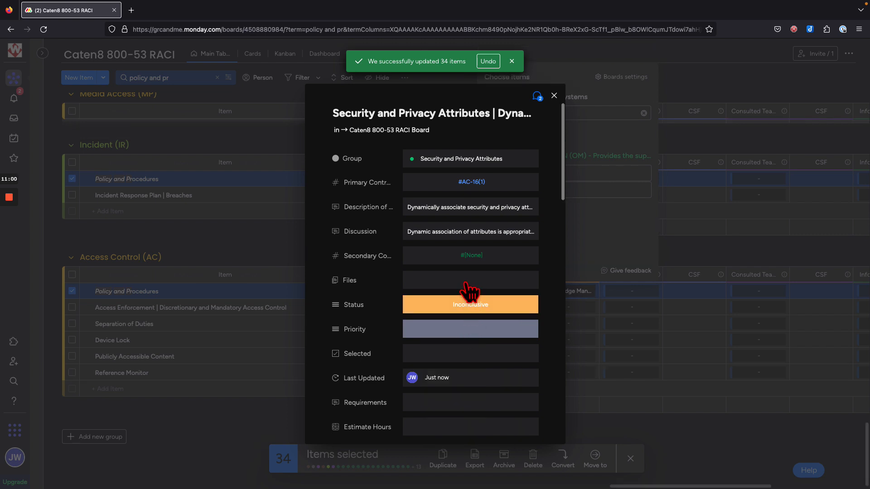
left_click(474, 358)
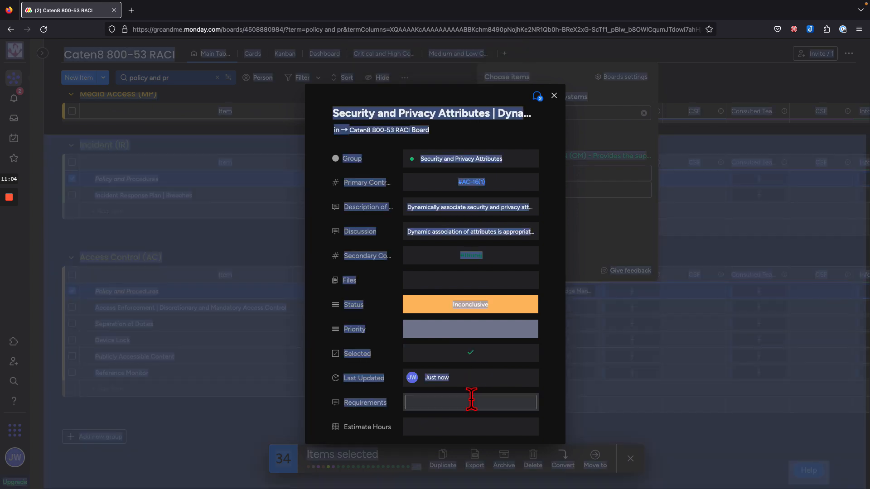
Enter "Define the status of this control" as the control's Requirements, and close its card and the Responsible Team role chooser
left_click(480, 401)
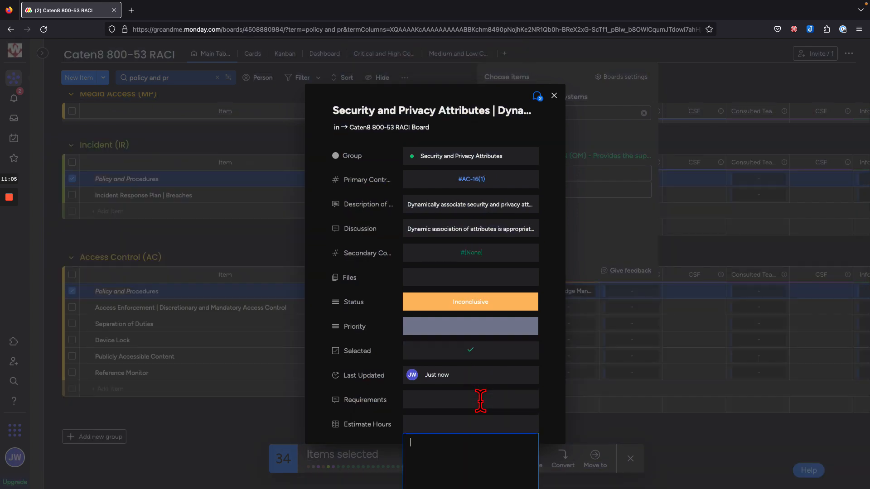
type("D")
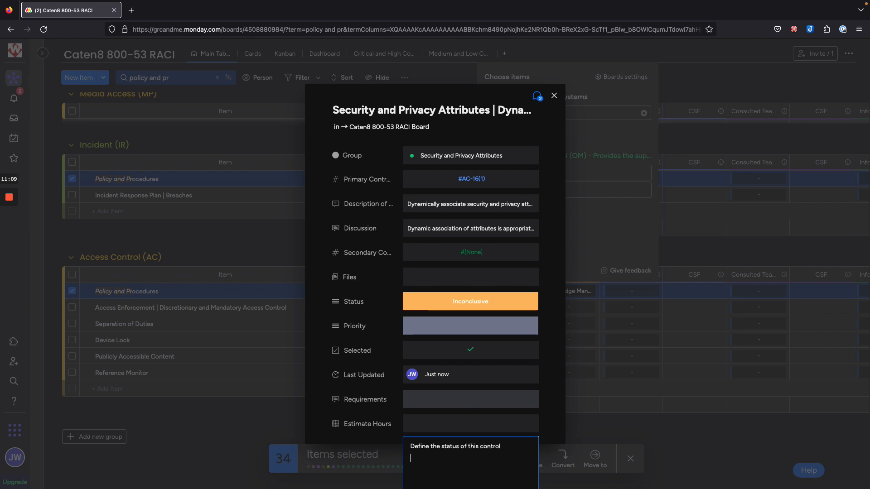
left_click(361, 358)
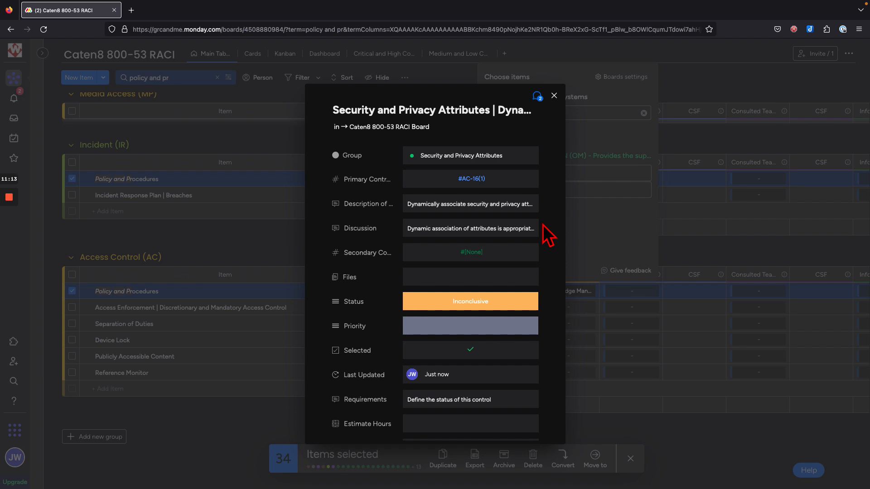
left_click(554, 95)
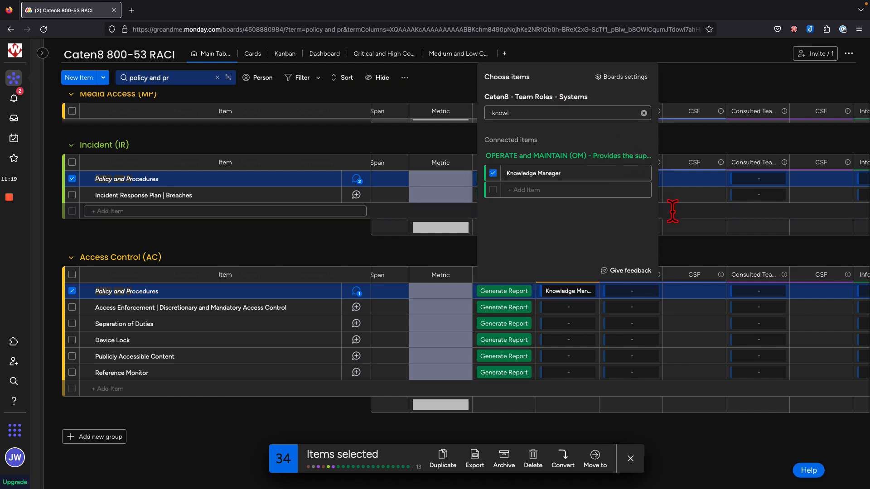
left_click(677, 260)
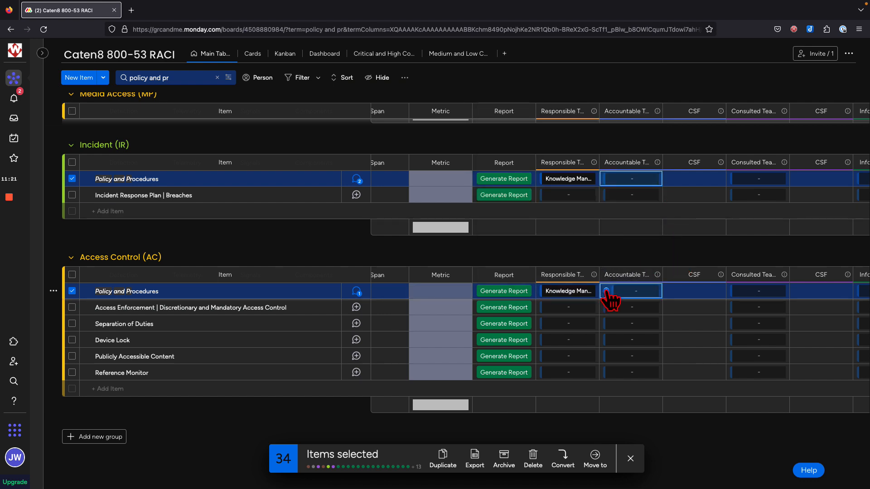
Connect IT Project Manager and IT Investment/Portfolio Manager as Accountable Team of all selected items through Access Control's Policy and Procedures
left_click(607, 292)
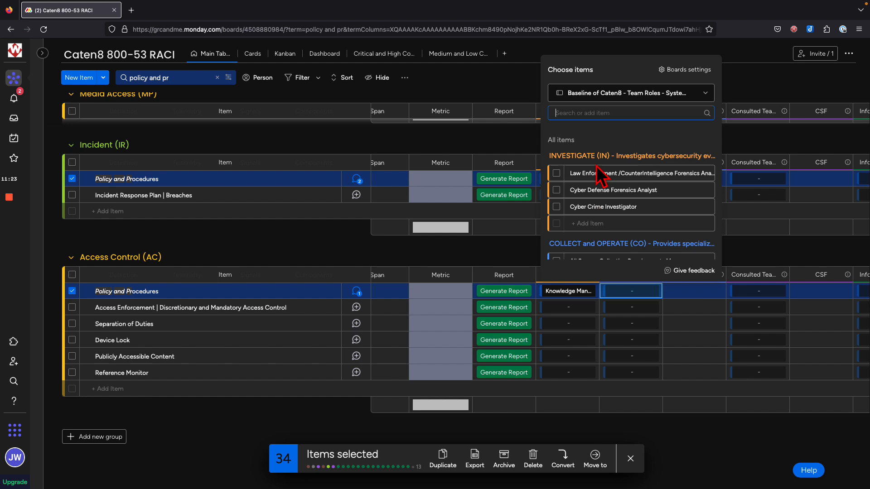
type("manager")
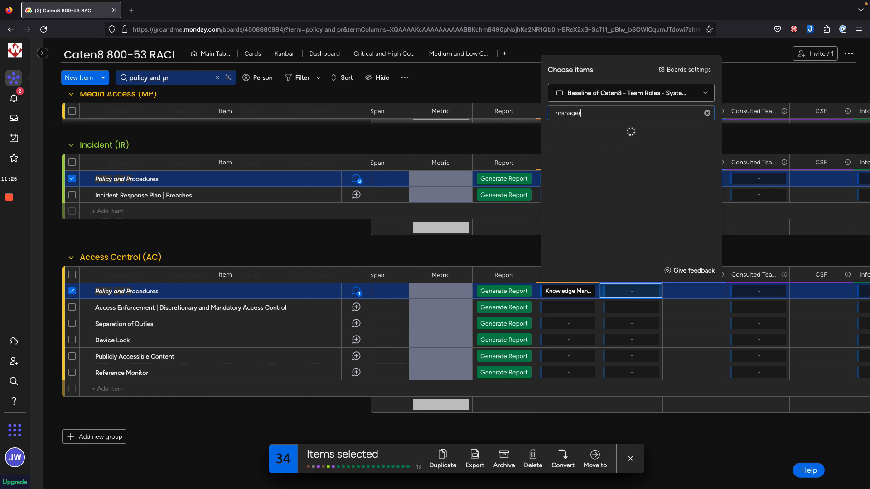
scroll(557, 217, "down", 2)
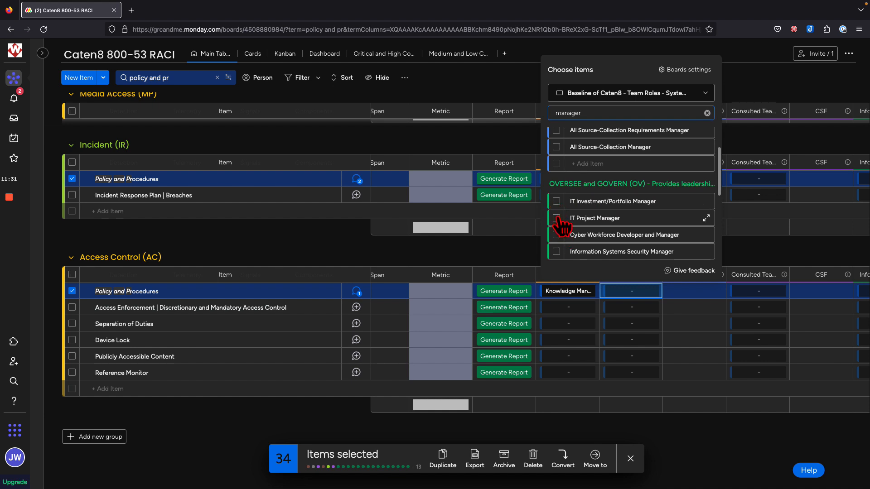
left_click(557, 217)
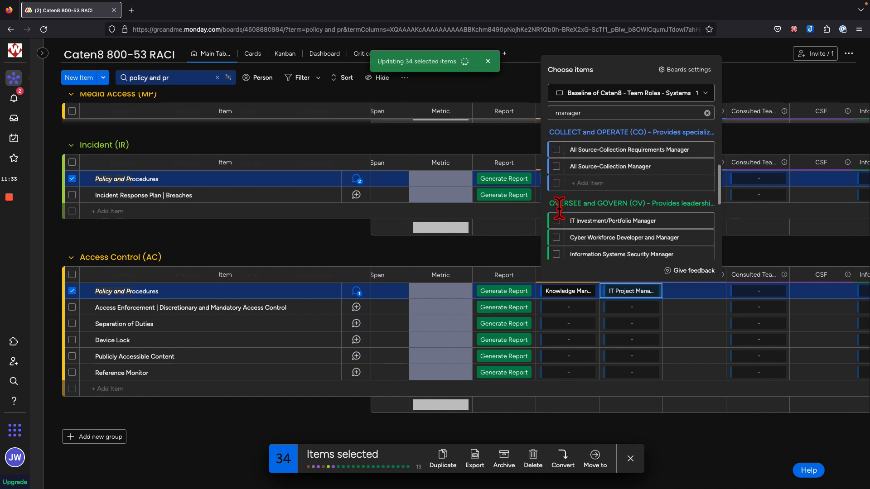
scroll(560, 213, "down", 1)
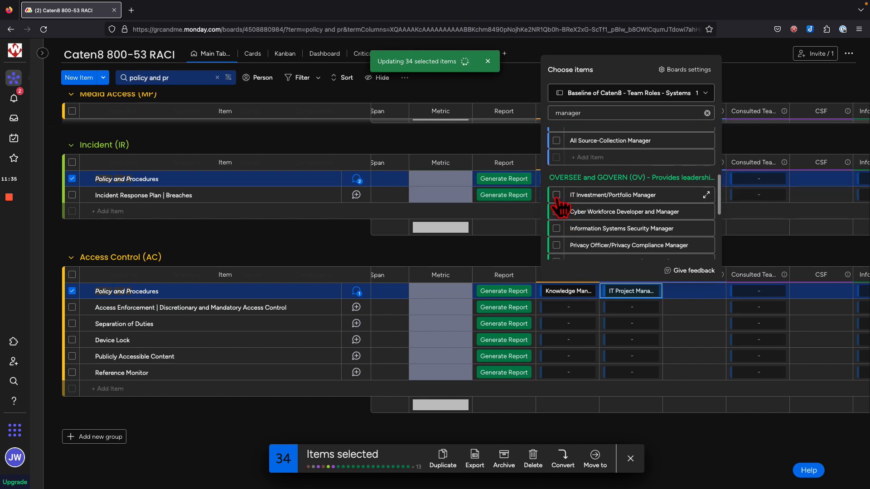
left_click(557, 195)
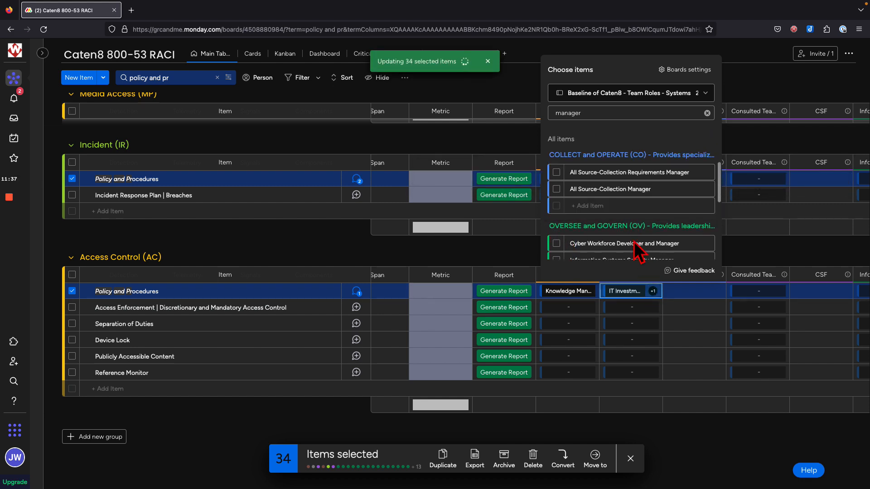
Open the connected IT Project Manager role's card, review its details and close it
scroll(634, 244, "up", 3)
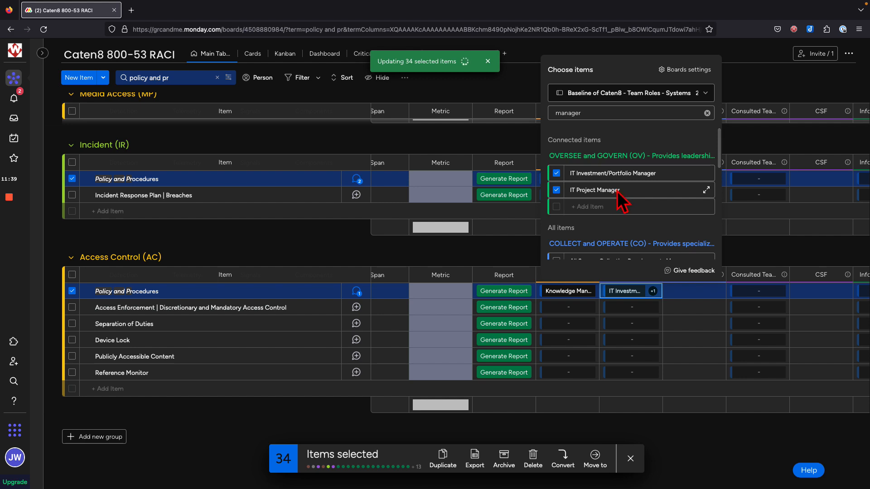
left_click(619, 192)
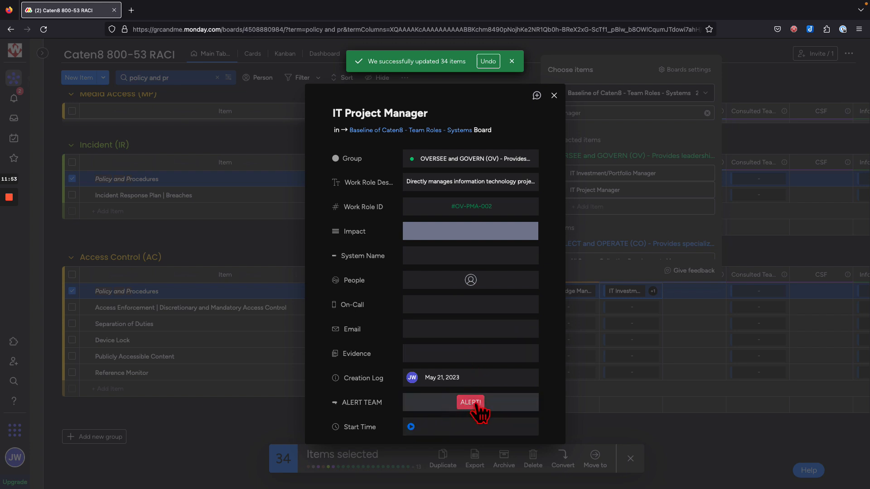
scroll(488, 409, "down", 1)
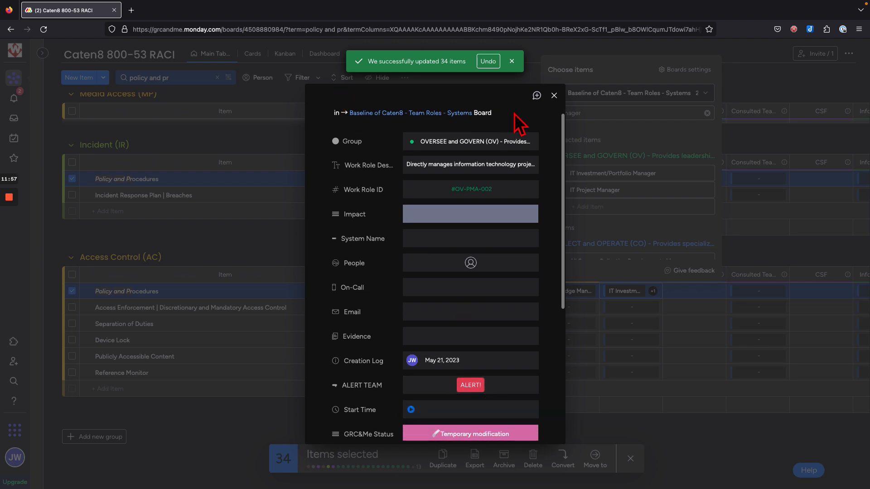
left_click(554, 95)
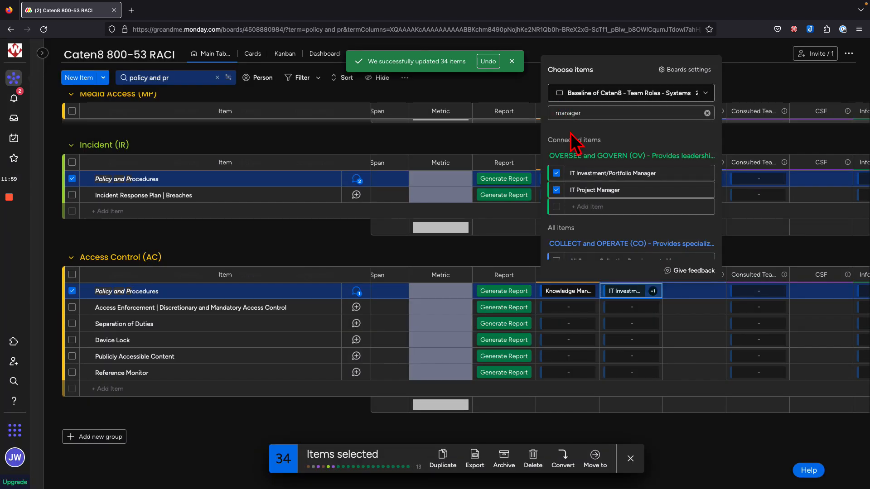
Add the Program Manager role to the Accountable Team of all selected items through Access Control's Policy and Procedures
scroll(607, 218, "down", 3)
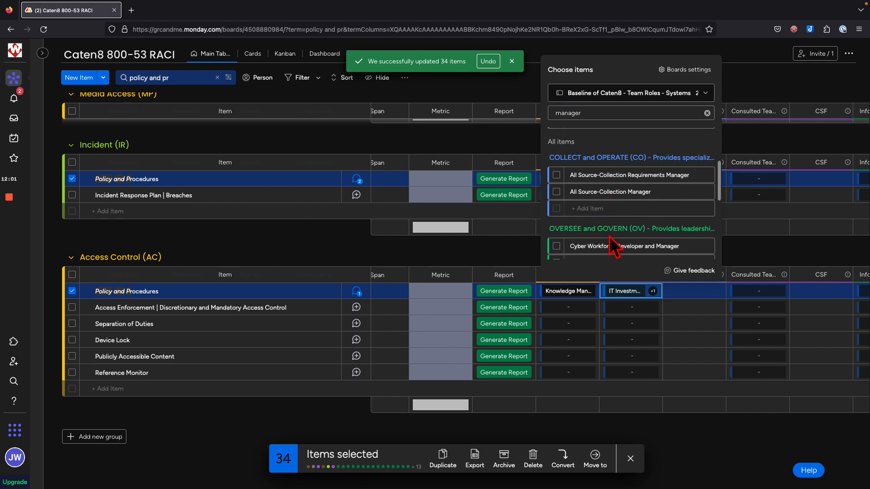
scroll(616, 242, "down", 3)
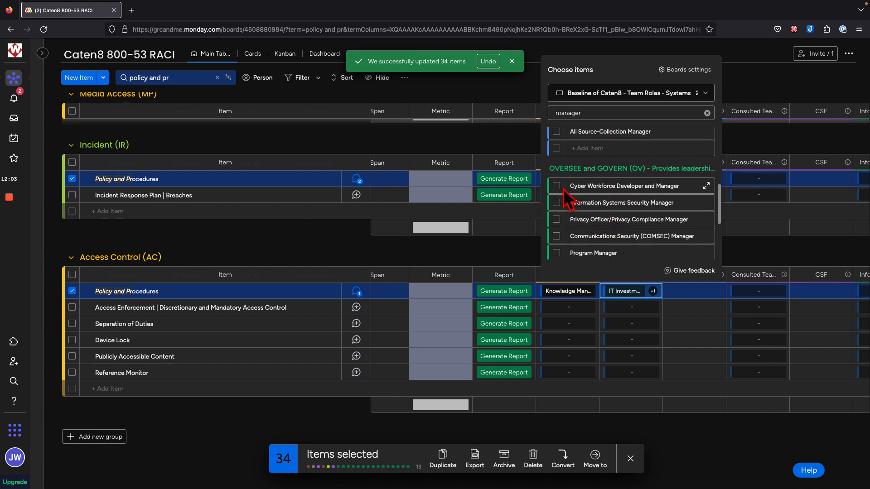
scroll(642, 245, "down", 3)
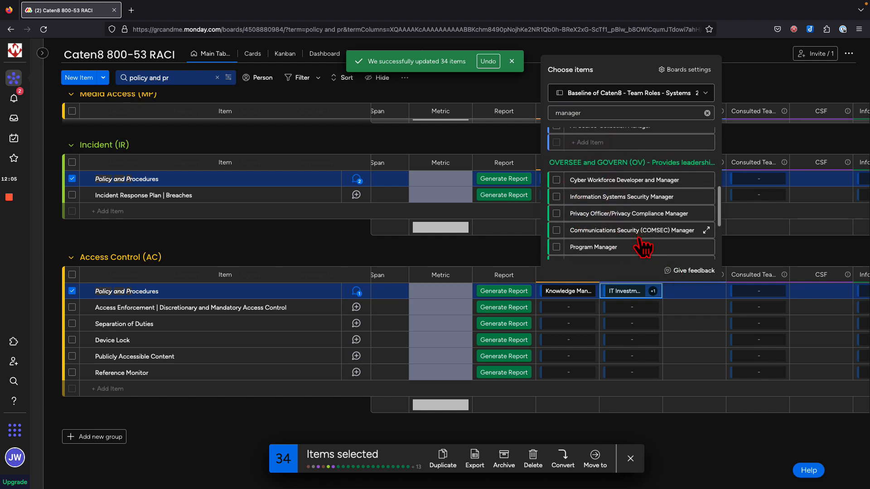
left_click(557, 184)
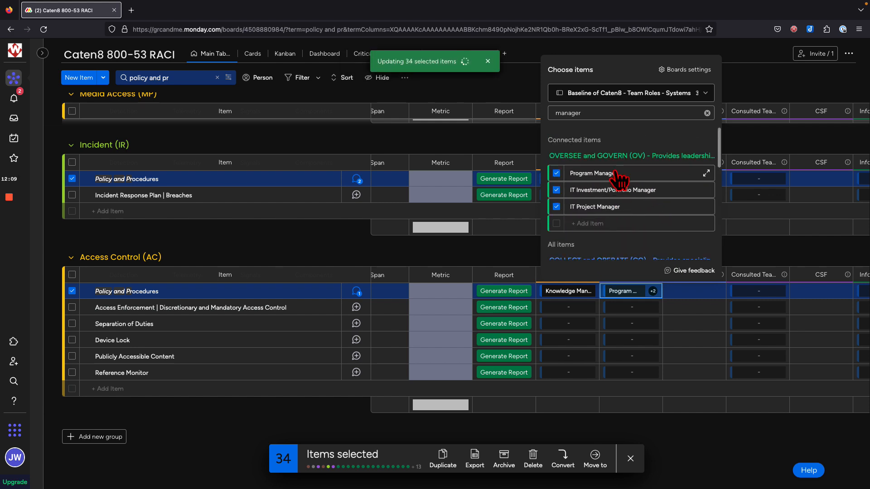
left_click(739, 245)
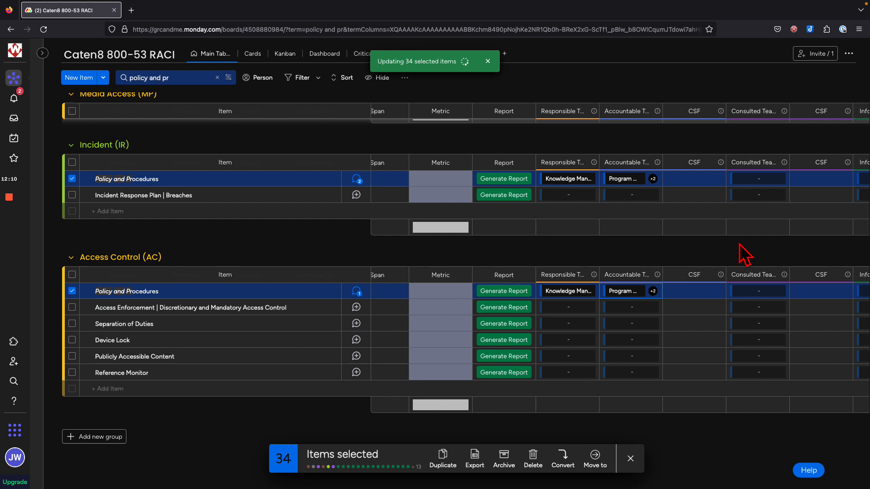
Connect the Executive Cyber Leadership role as the Consulted Team of all selected items through Access Control's Policy and Procedures
left_click(752, 290)
left_click(733, 293)
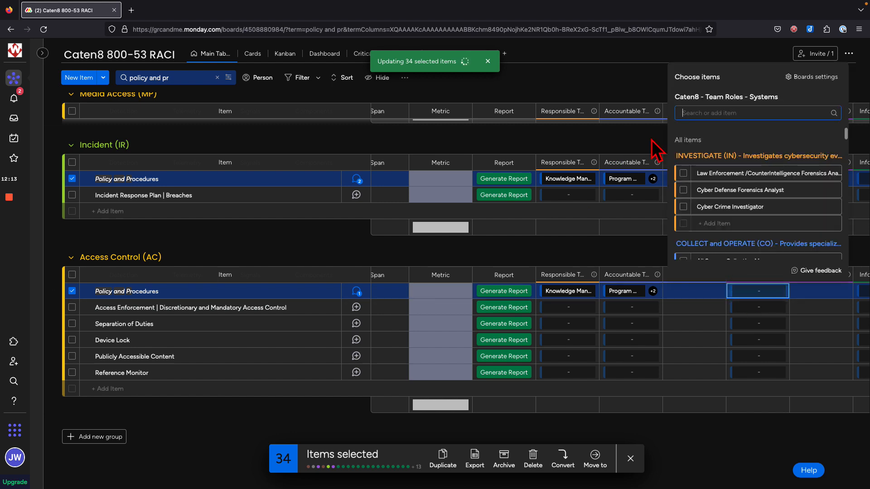
type("exec")
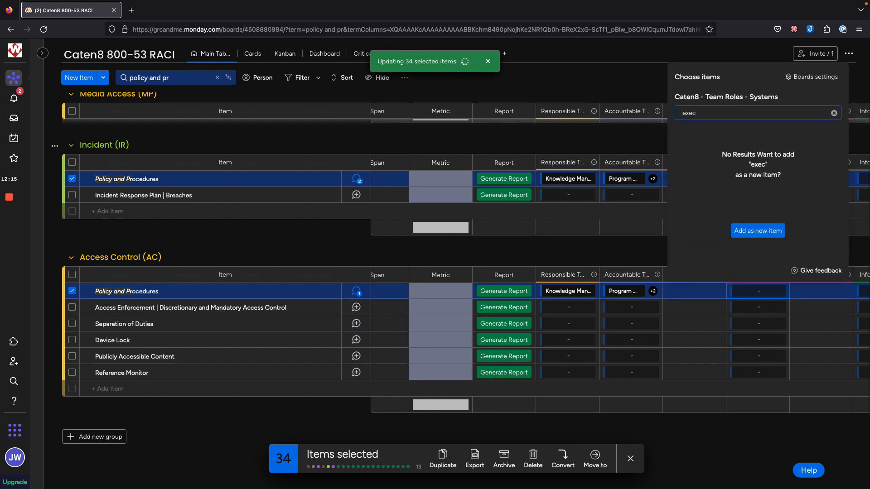
left_click(683, 173)
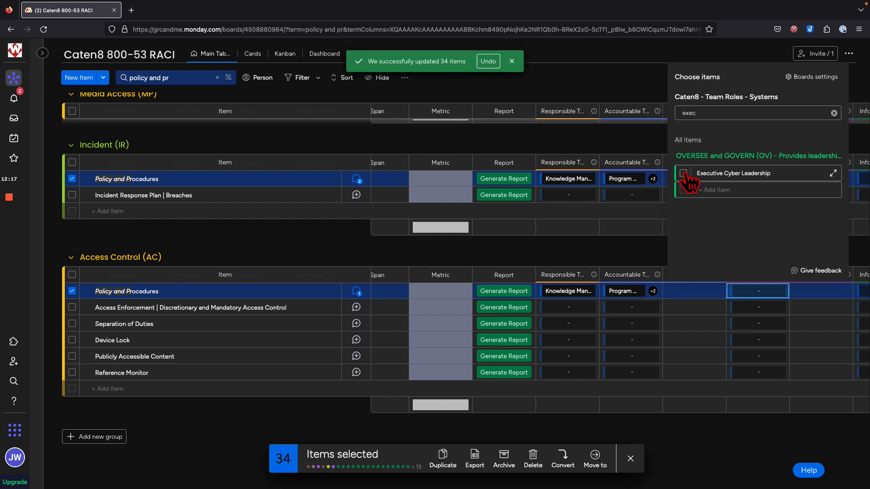
left_click(818, 459)
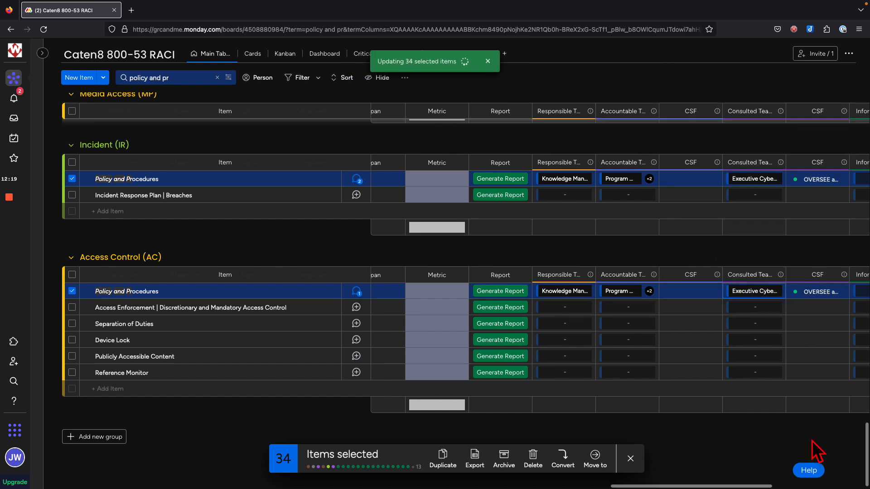
Connect the Cyber Legal Advisor role as the Informed Team of all selected items through Access Control's Policy and Procedures
scroll(817, 453, "right", 3)
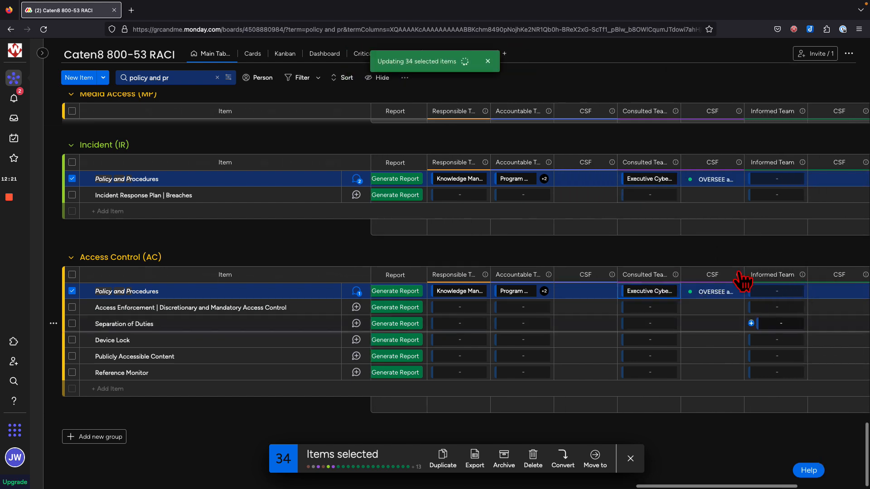
left_click(752, 291)
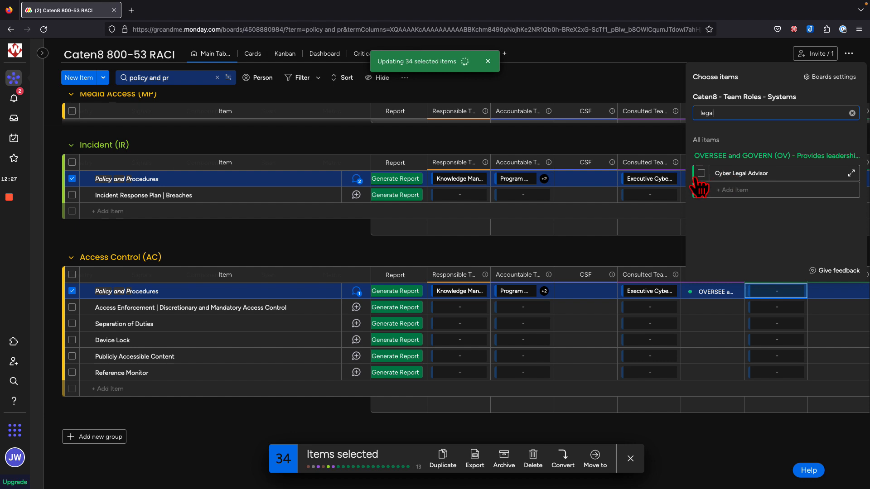
left_click(701, 173)
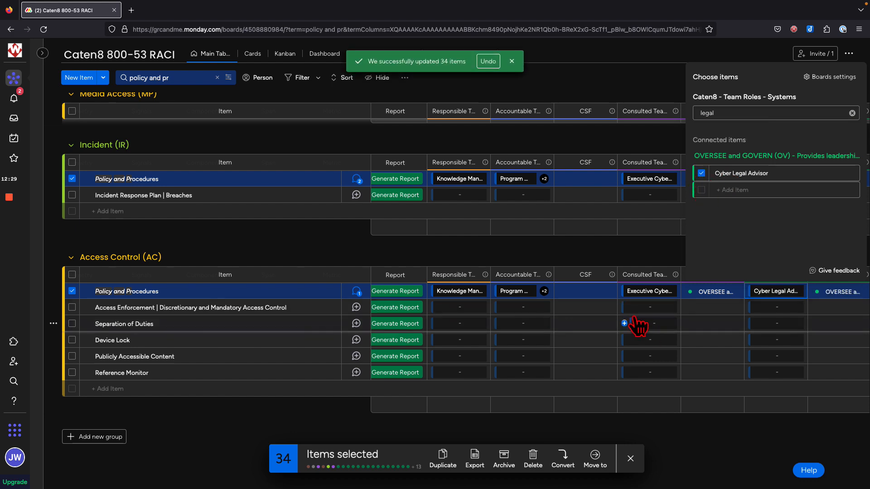
left_click(634, 259)
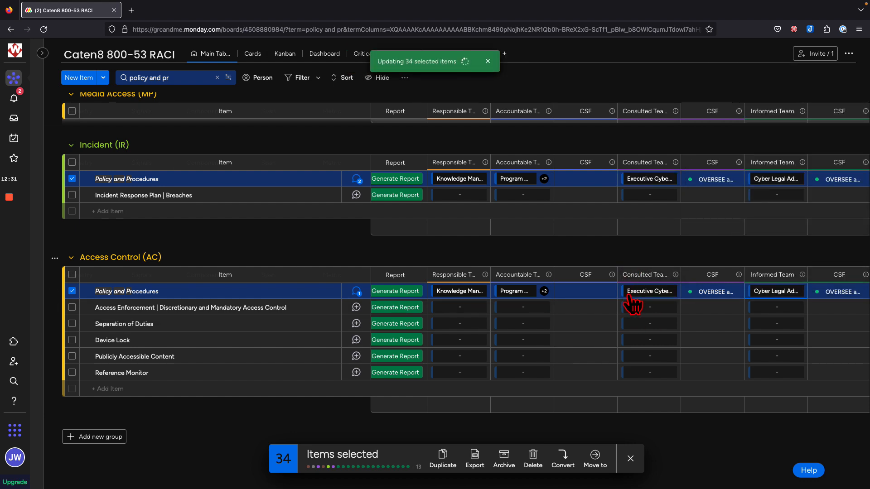
Add the Cyber Legal Advisor role to the Consulted Team of all selected items through Access Control's Policy and Procedures
left_click(625, 292)
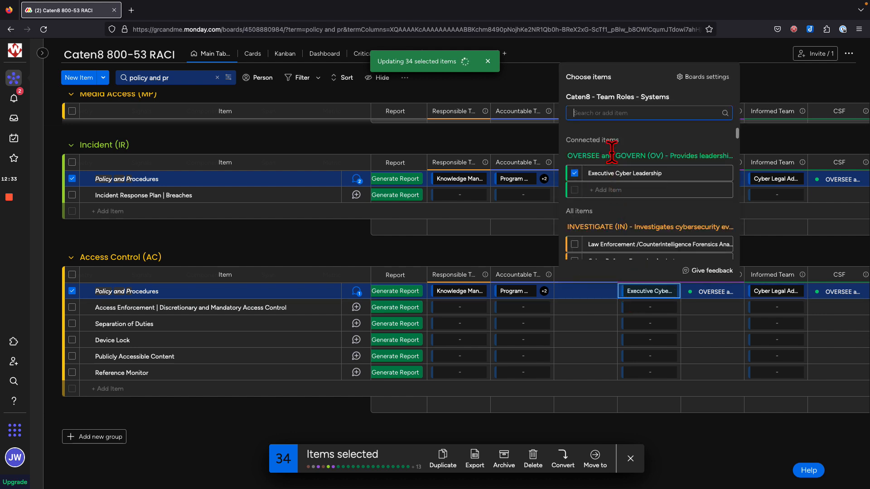
type("leg")
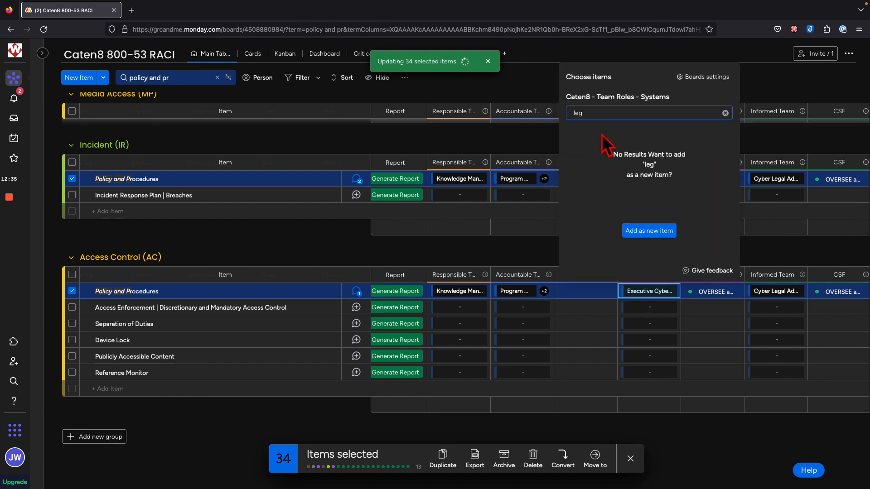
left_click(575, 173)
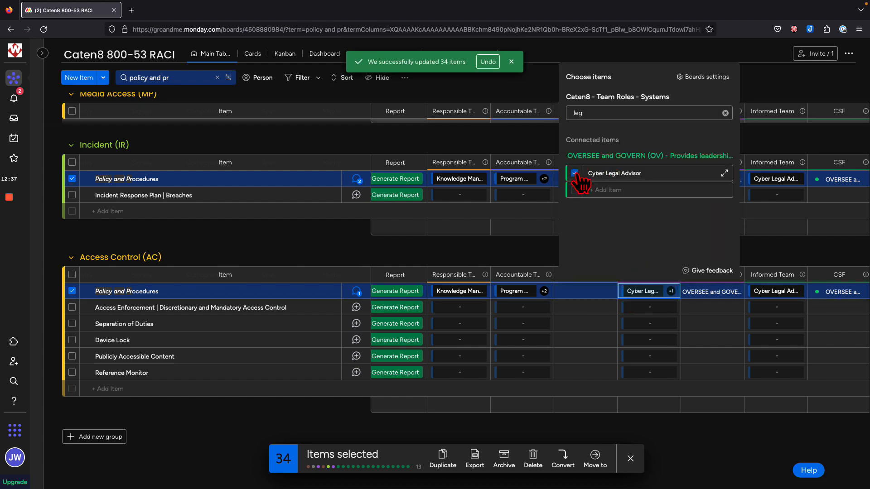
left_click(693, 428)
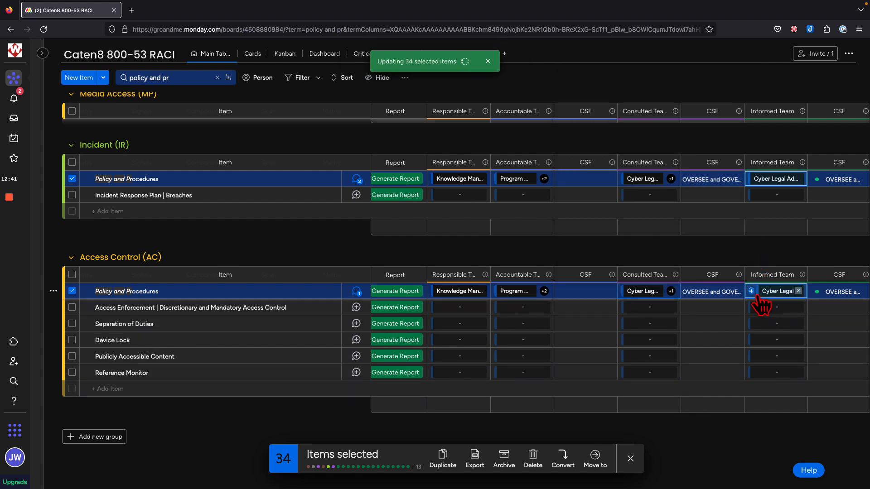
Check the filled columns across the board, clear the item selection and dismiss the update notice
scroll(753, 297, "right", 3)
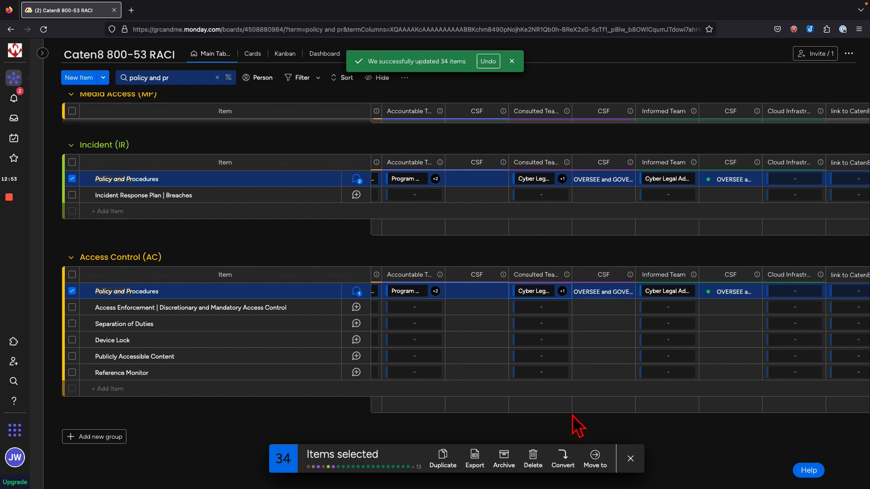
scroll(641, 383, "right", 10)
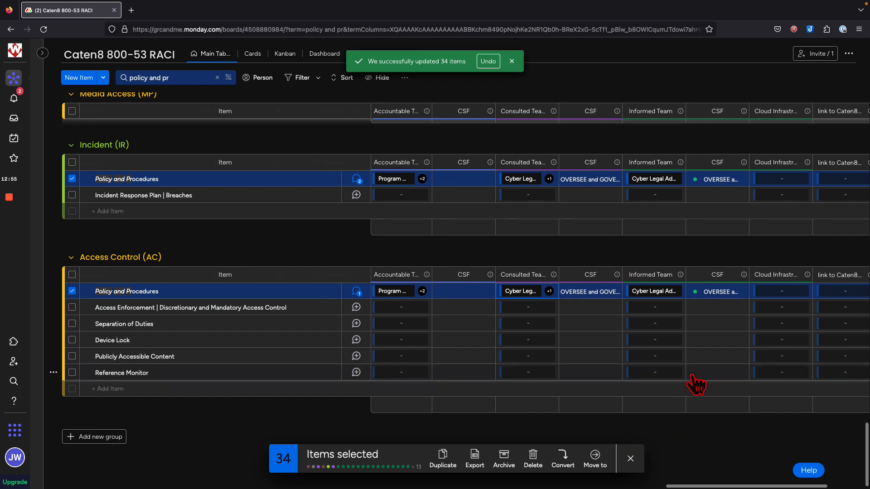
scroll(695, 385, "left", 8)
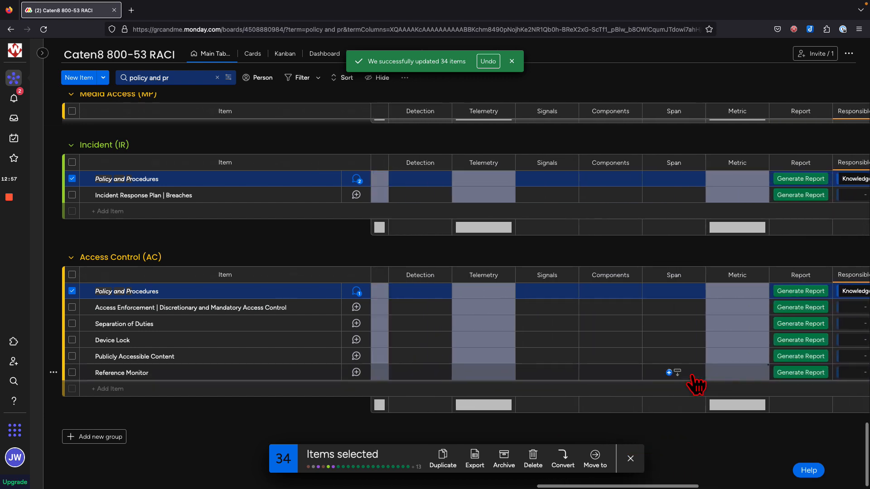
scroll(697, 384, "left", 6)
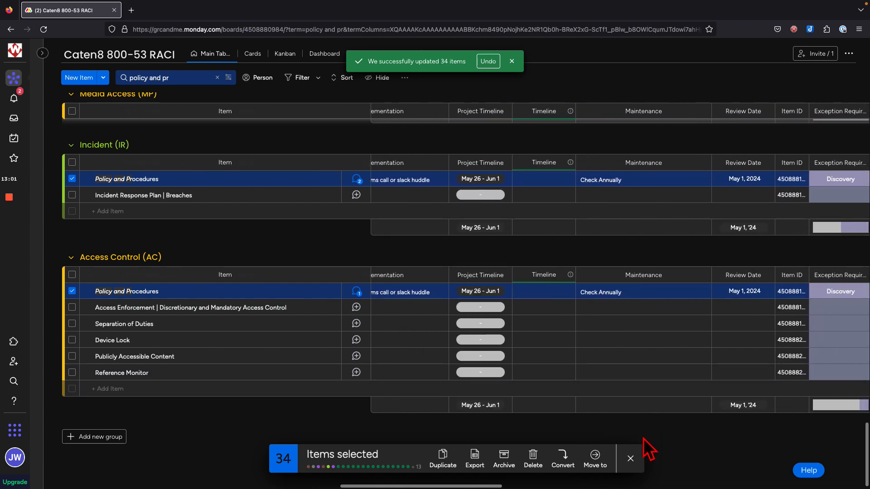
scroll(573, 410, "left", 10)
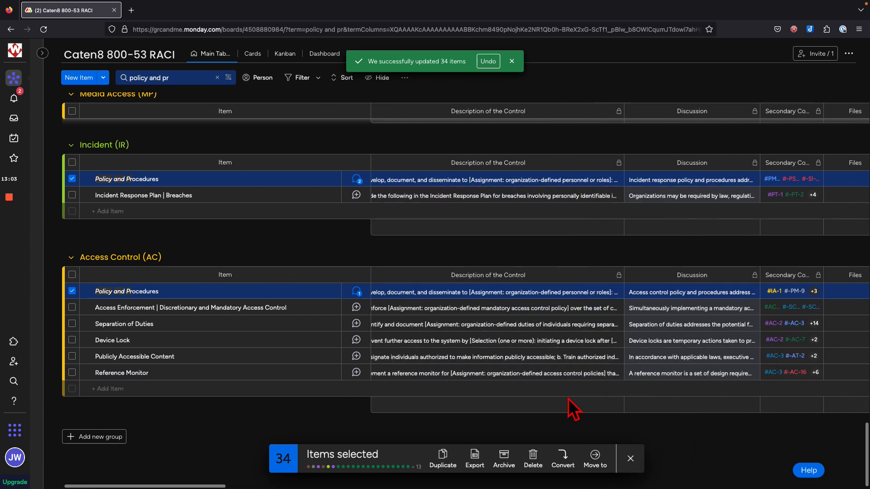
scroll(573, 410, "right", 2)
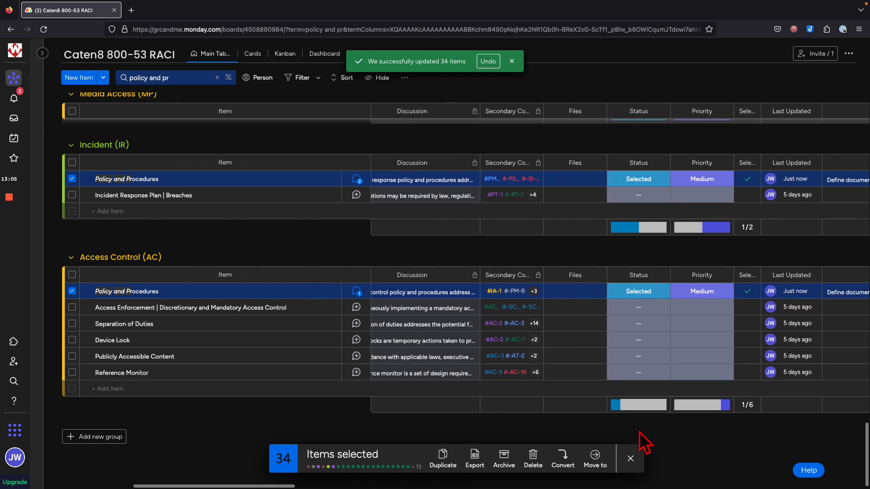
left_click(630, 459)
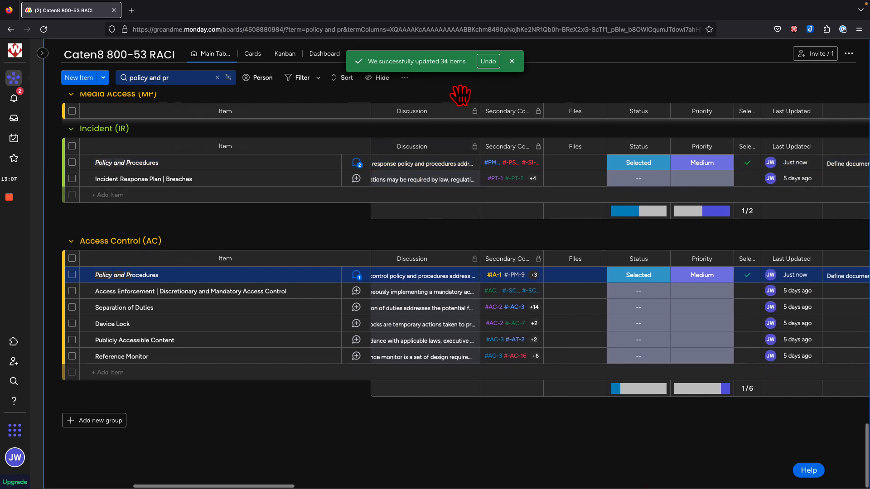
left_click(511, 61)
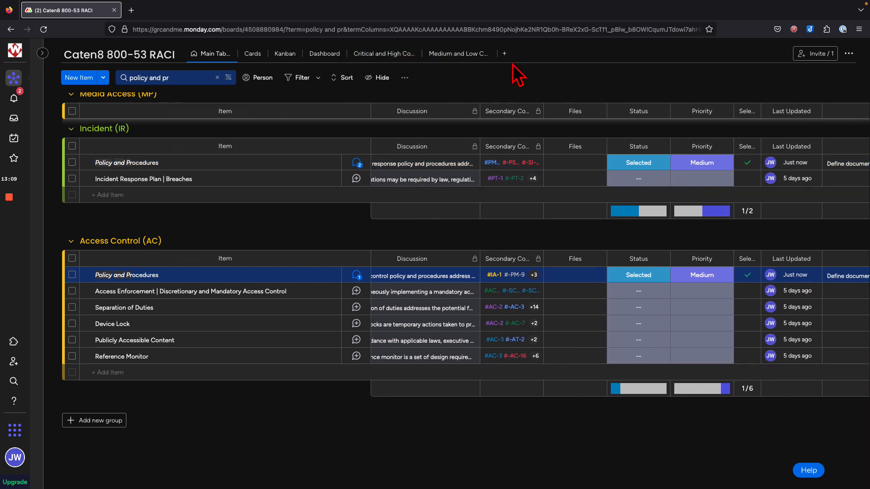
Open the board's Dashboard view and reload its page
left_click(325, 54)
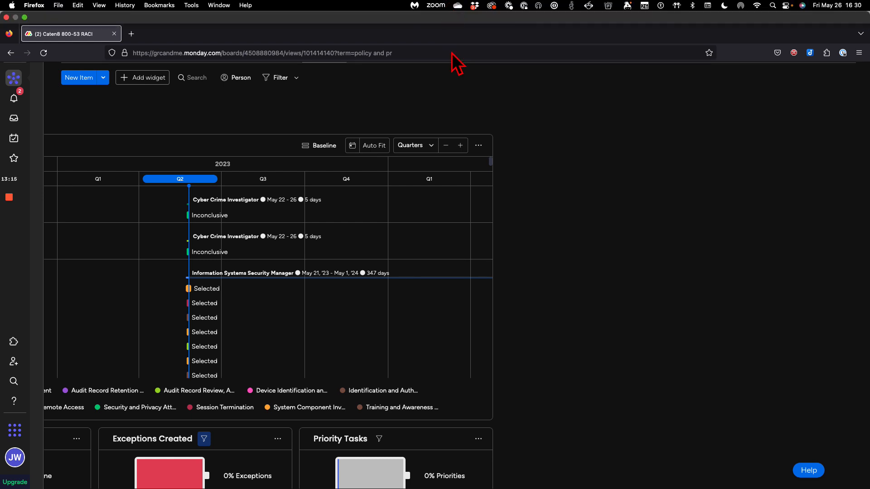
left_click(425, 30)
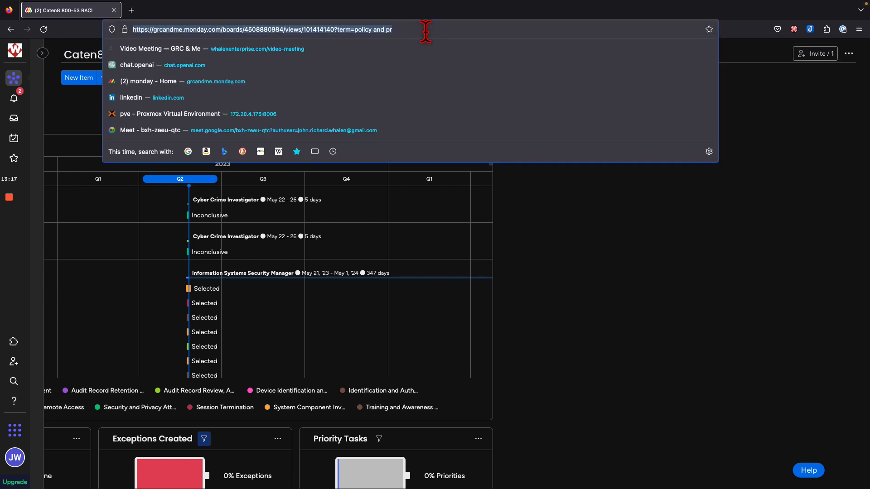
key("Return")
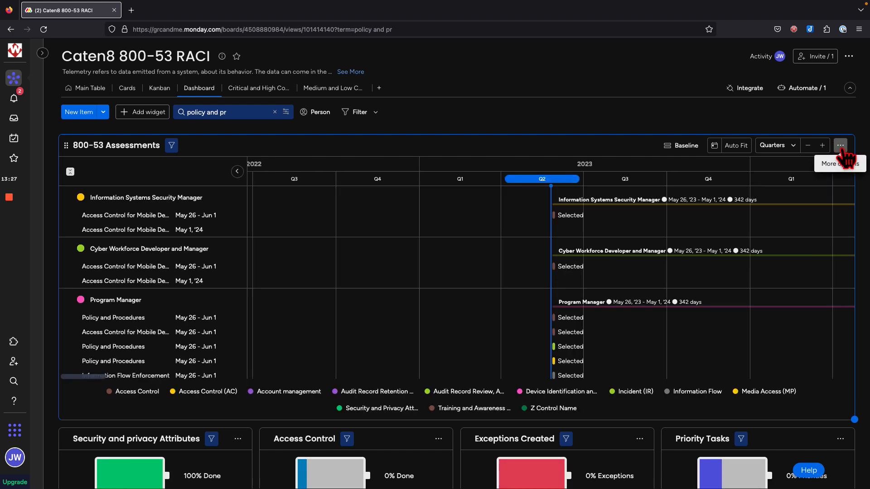
Enlarge the 800-53 Assessments timeline, show its settings and group the items by Responsible Team
left_click(841, 147)
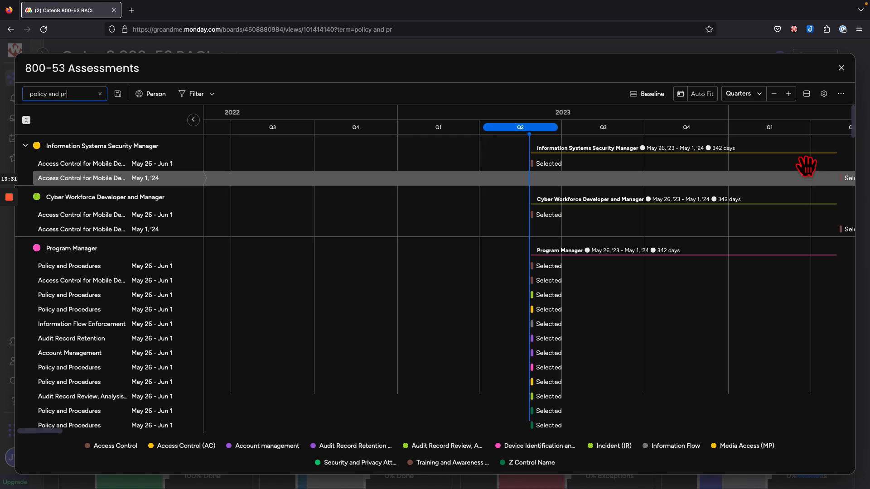
left_click(824, 94)
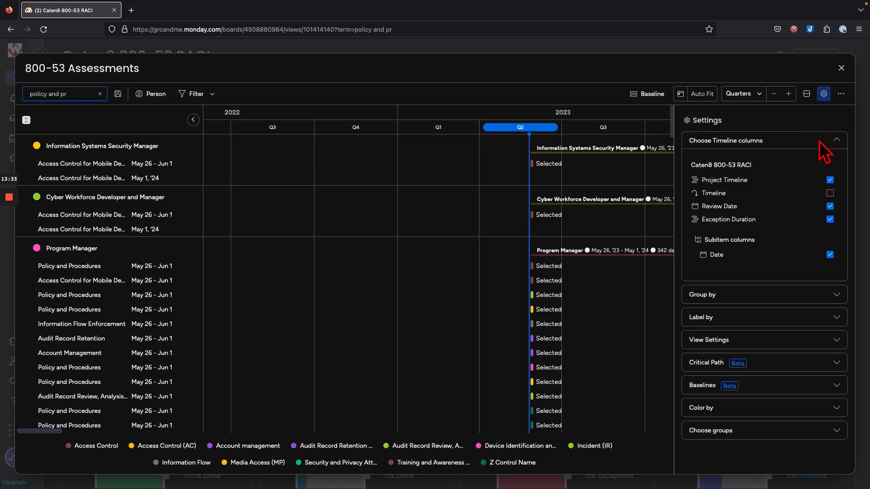
left_click(755, 297)
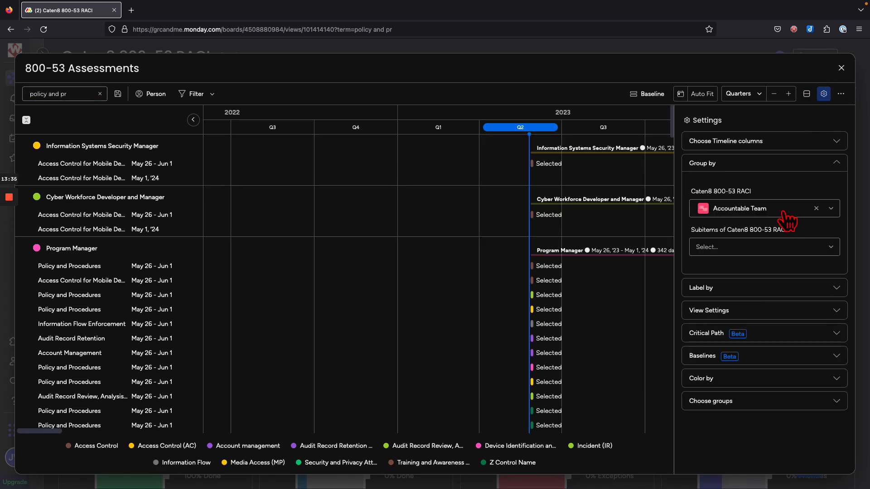
left_click(731, 215)
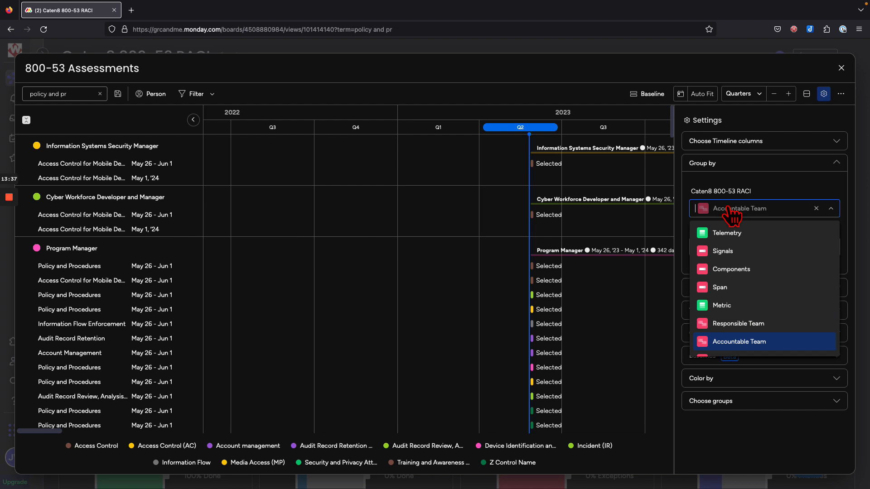
left_click(727, 325)
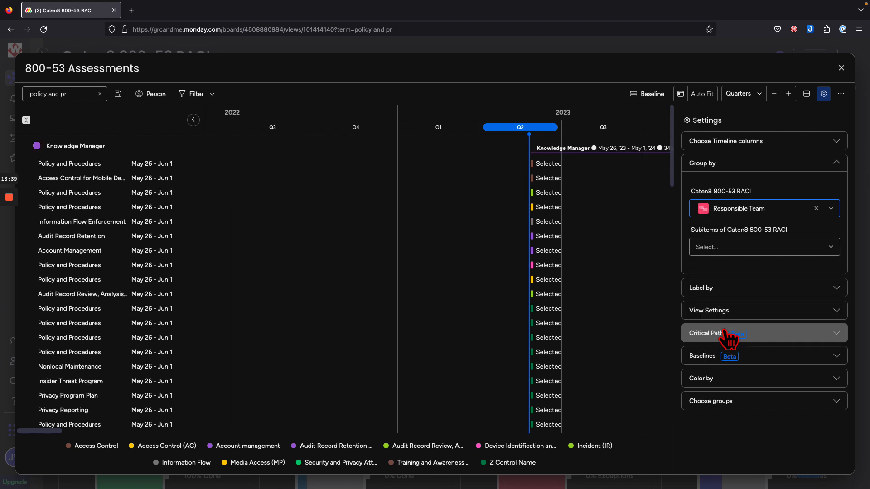
Collapse the Knowledge Manager, Network Operations Specialist and Security Architect groups to view the timeline's responsible roles
left_click(25, 147)
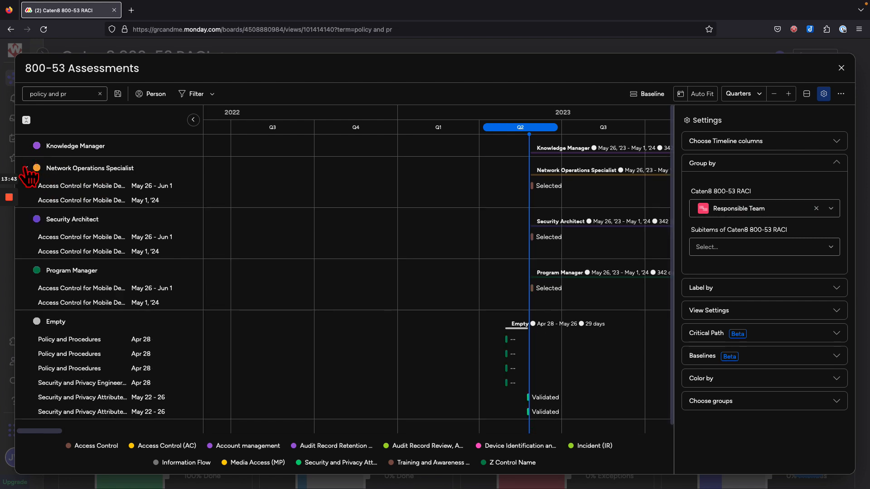
left_click(26, 168)
left_click(26, 190)
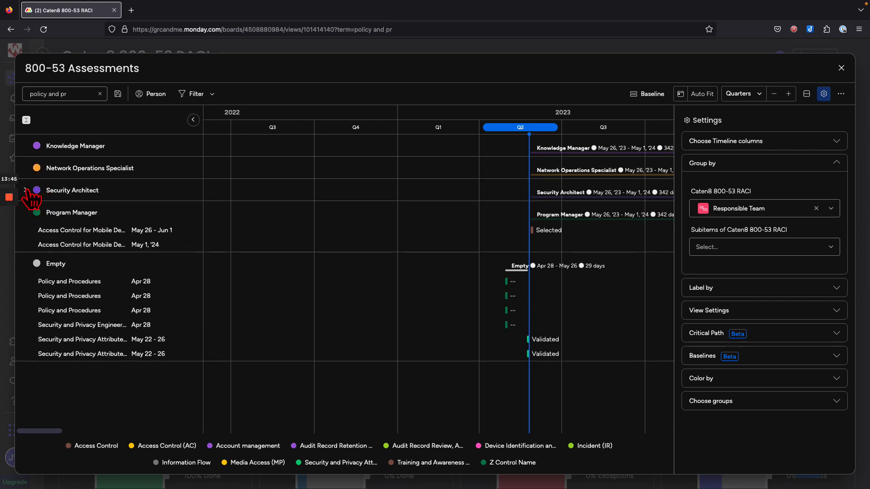
Group the timeline by Consulted Team and collapse the Cyber Legal Advisor and Executive Cyber Leadership groups
left_click(785, 221)
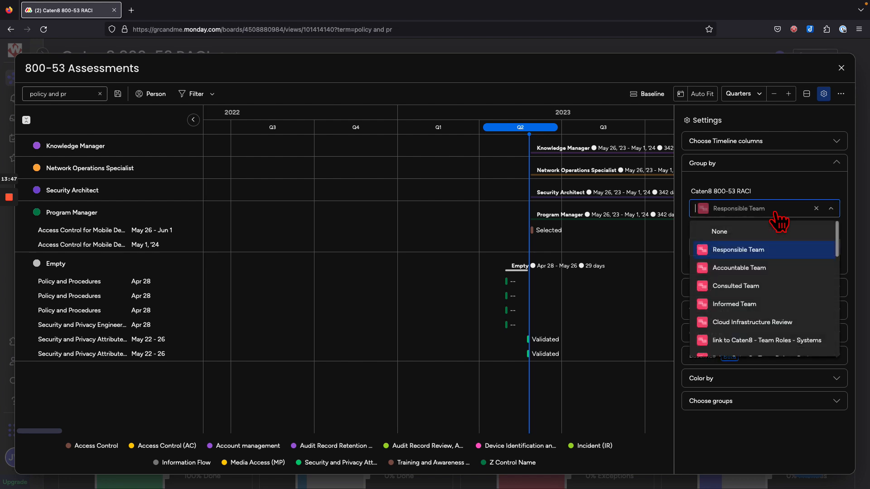
left_click(729, 285)
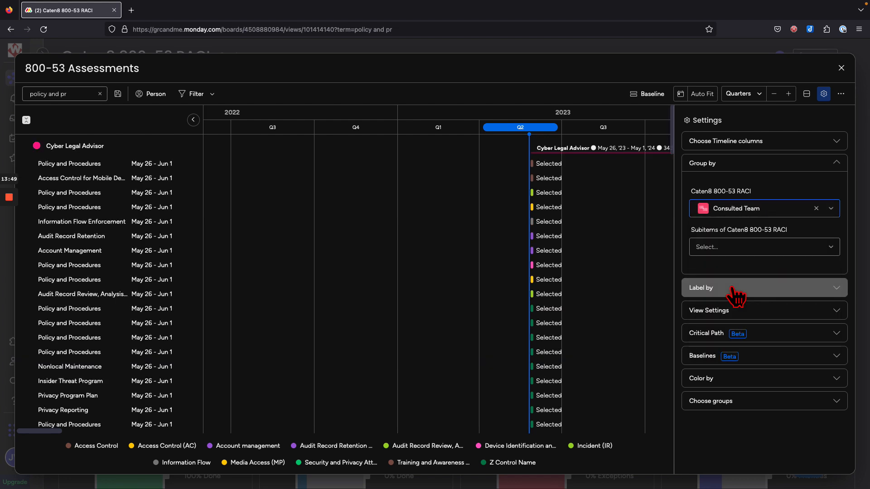
left_click(26, 146)
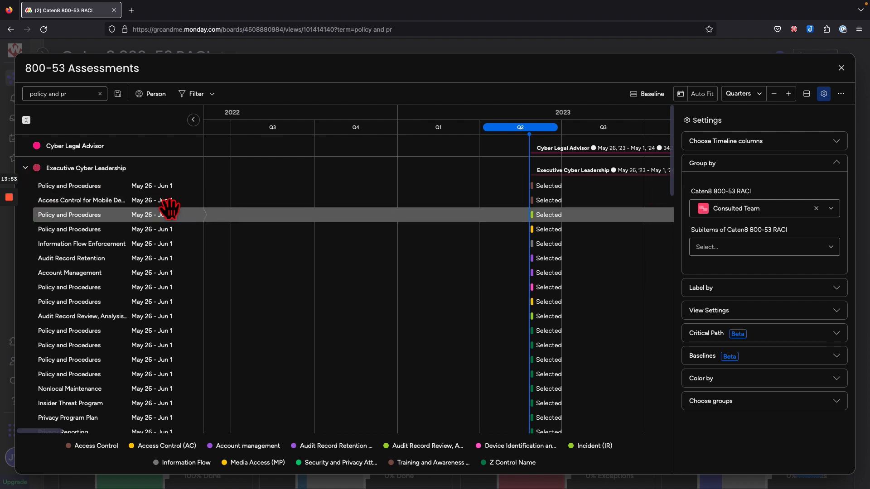
left_click(25, 168)
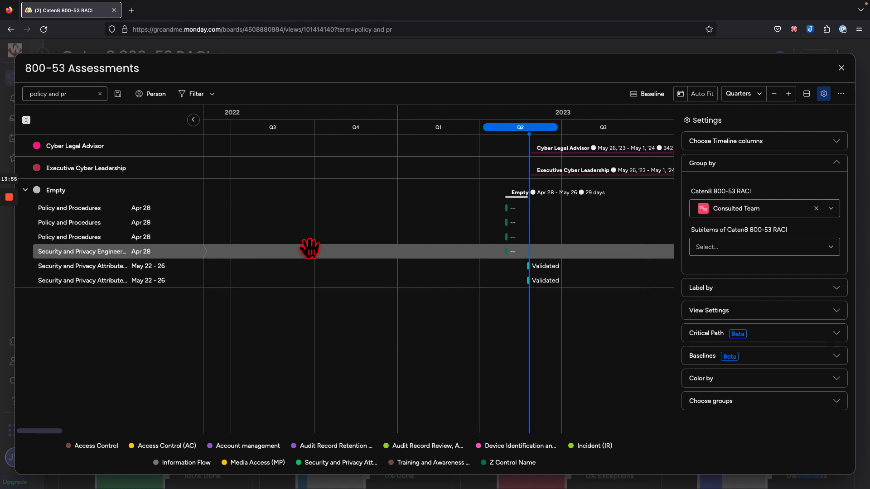
left_click_drag(548, 236, 471, 244)
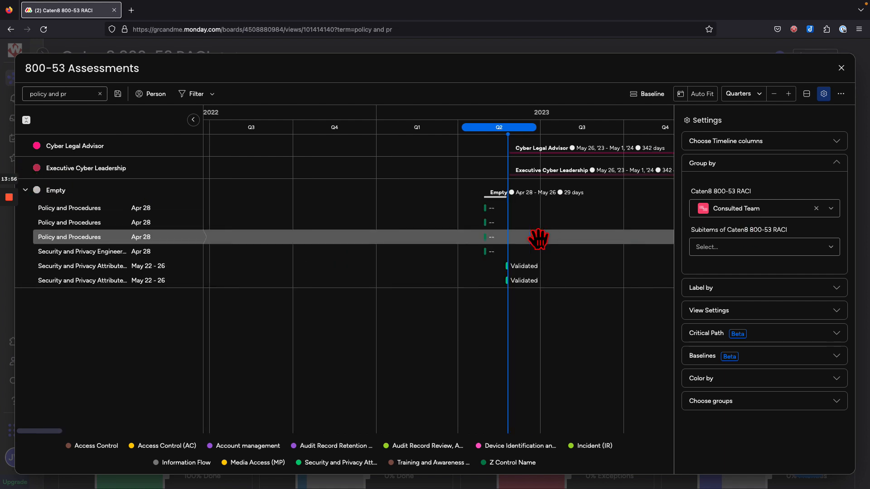
Examine the columns available for labelling the timeline's items and close the list with Status kept
left_click(750, 295)
left_click(722, 231)
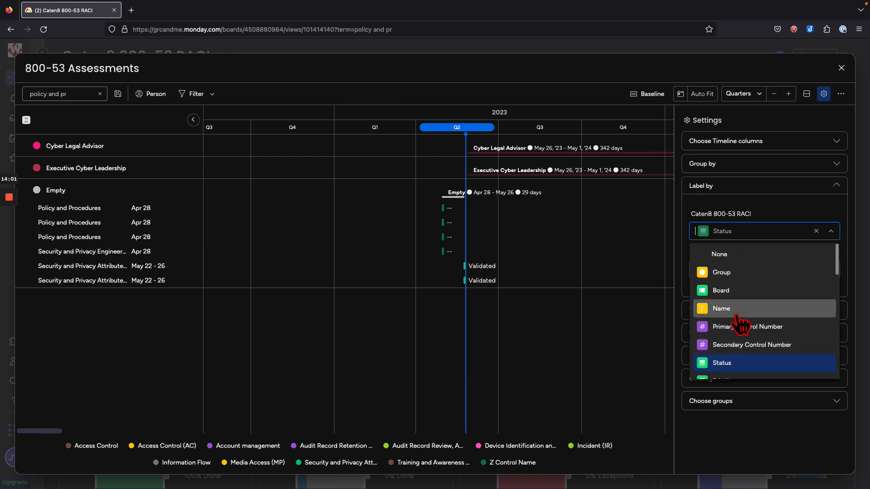
scroll(738, 323, "down", 1)
scroll(739, 322, "down", 6)
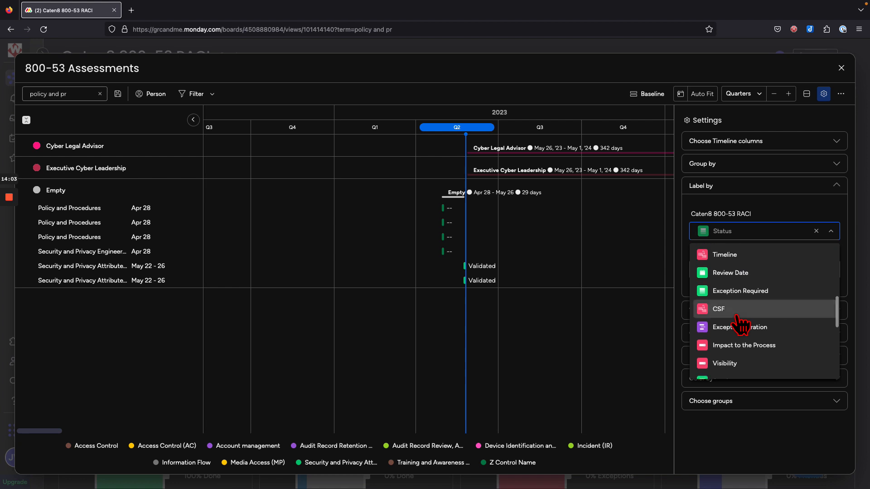
scroll(739, 323, "up", 6)
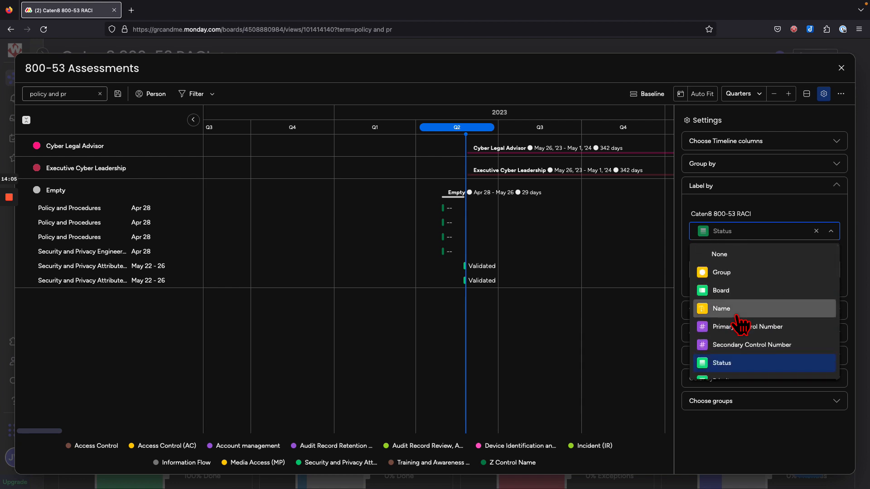
left_click(745, 440)
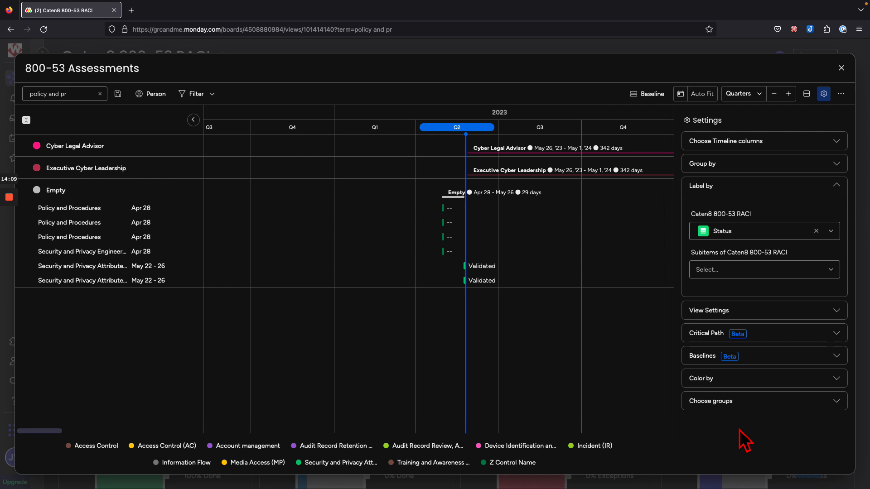